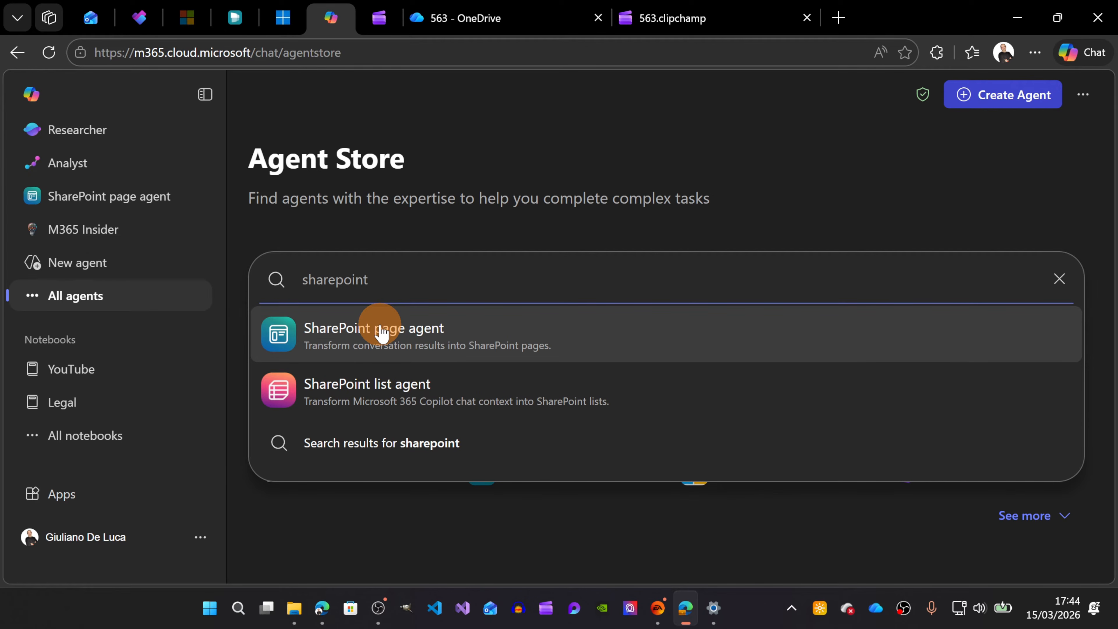
# Open the SharePoint list agent's details from the Agent Store search results and add the agent
pyautogui.click(376, 389)
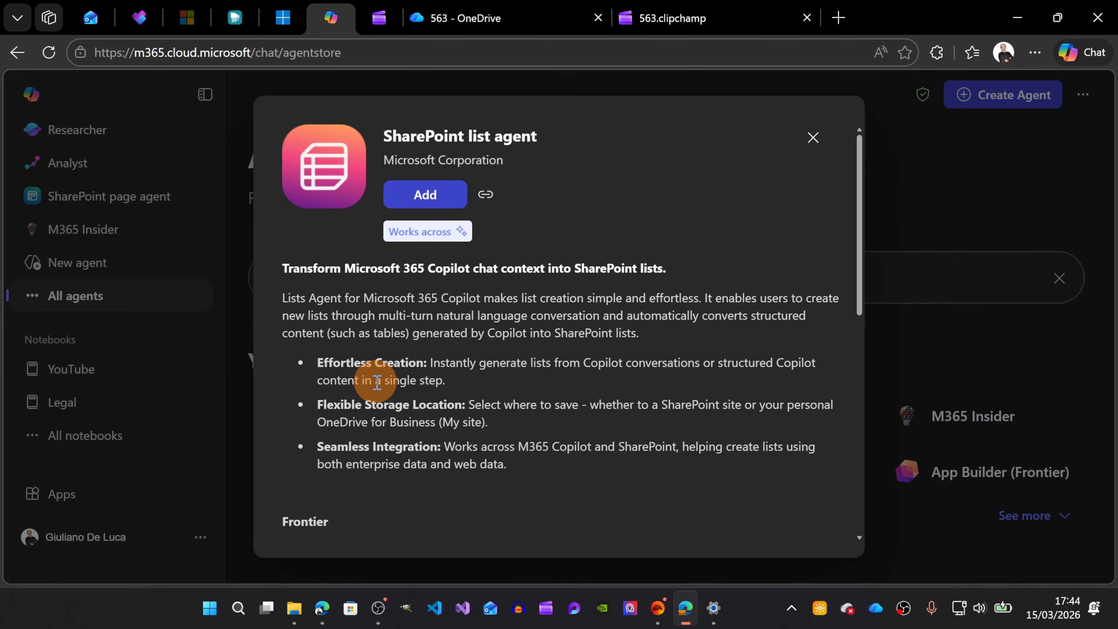
pyautogui.click(436, 194)
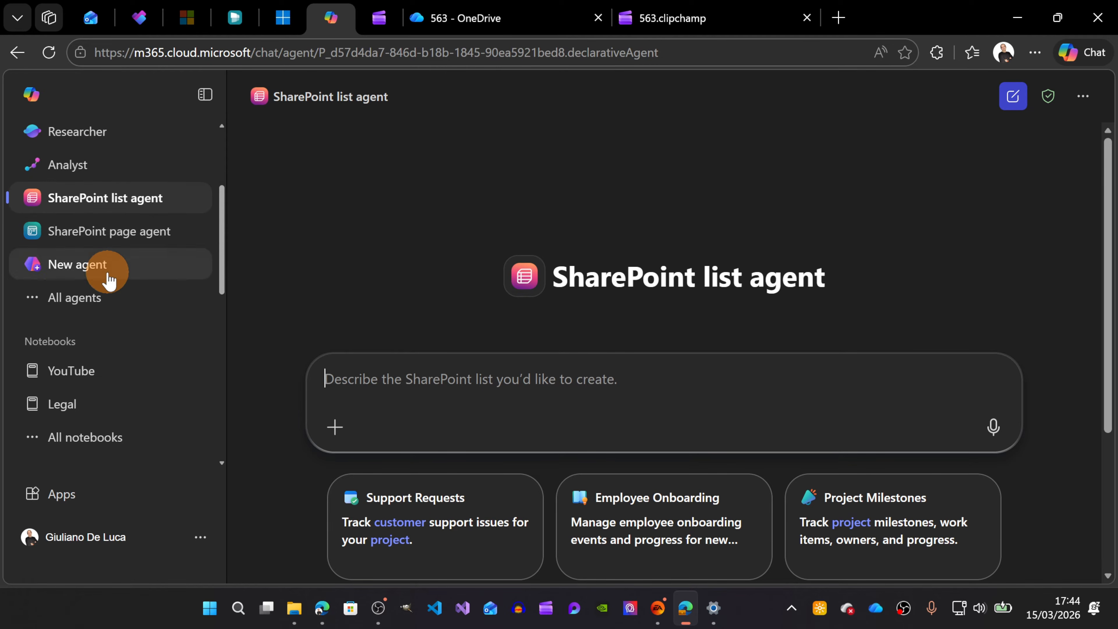
# Start a new Copilot chat and mention the SharePoint list agent in the message
pyautogui.scroll(4, 106, 277)
pyautogui.click(74, 146)
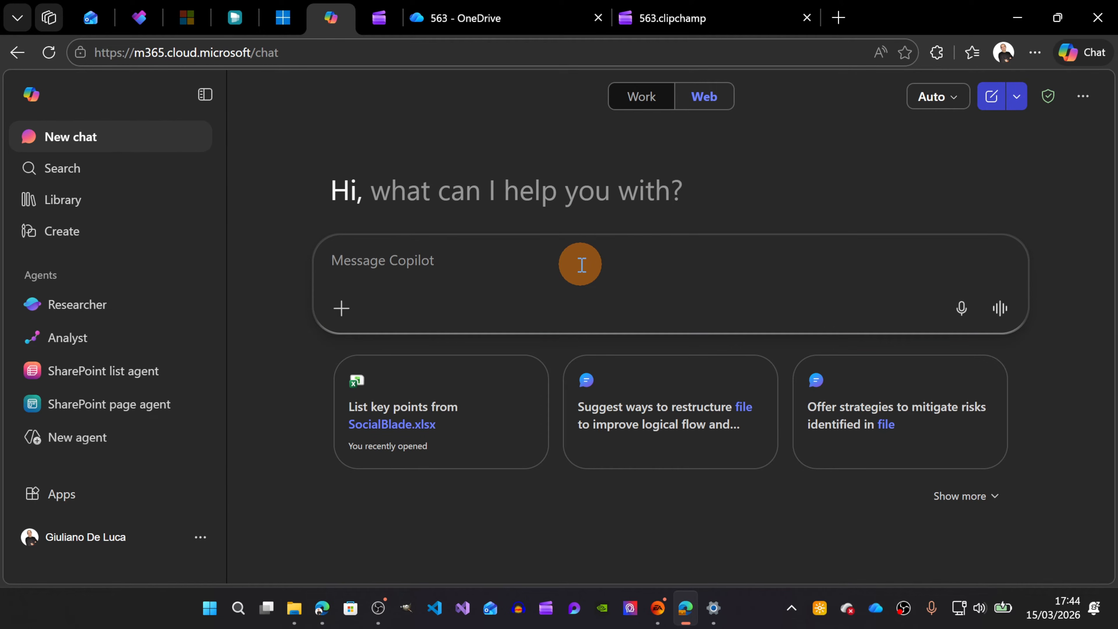
pyautogui.write('@')
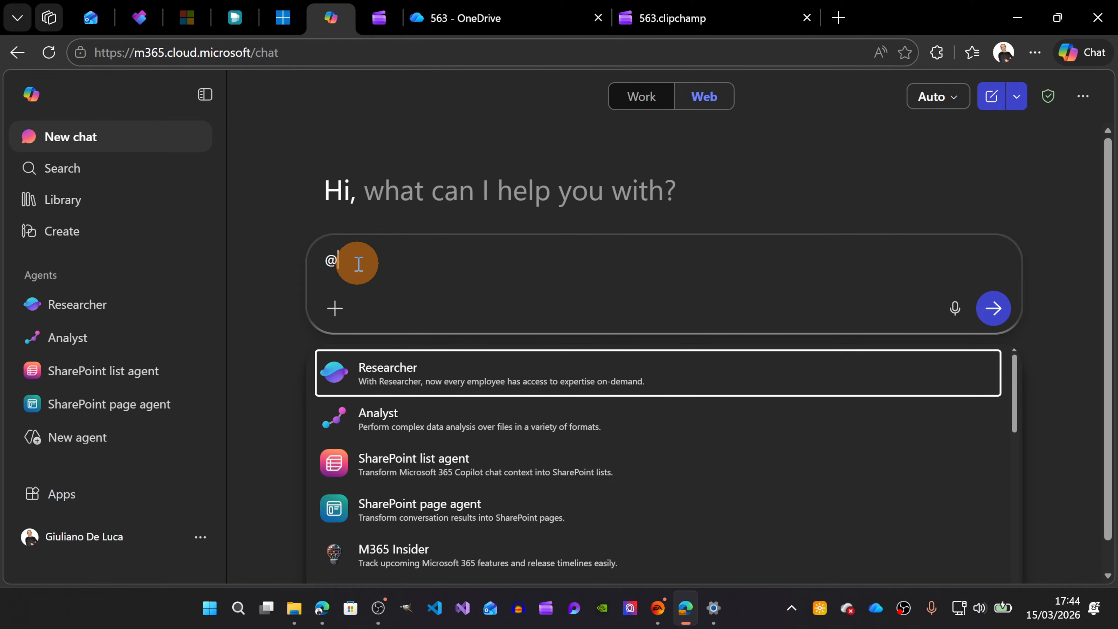
pyautogui.click(390, 476)
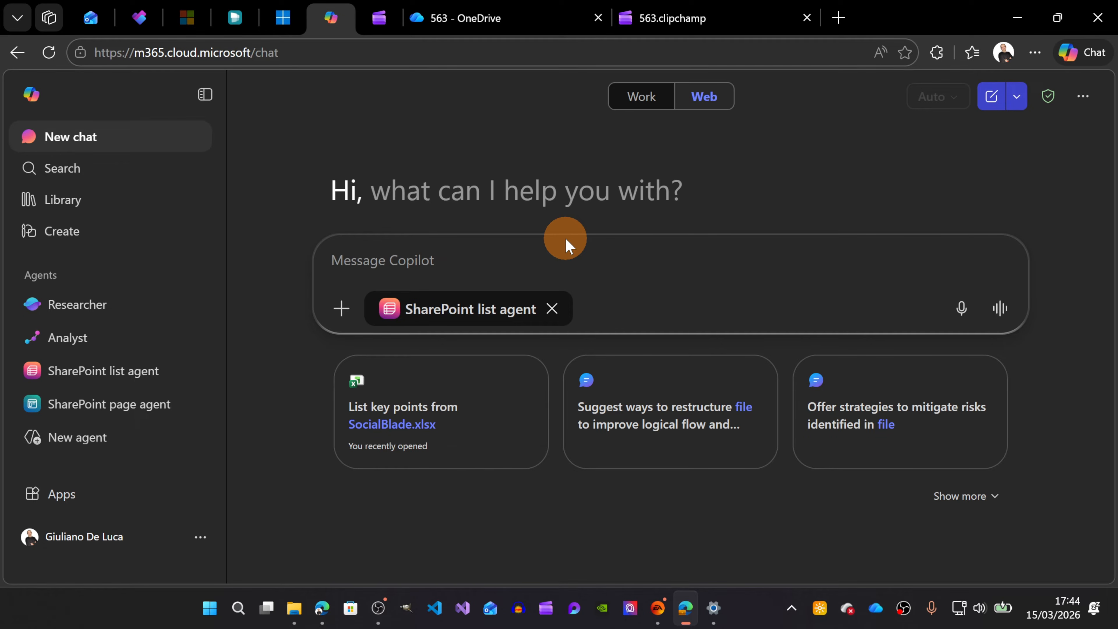
# Open the SharePoint list agent and expand its suggested prompts to show the full set
pyautogui.click(98, 382)
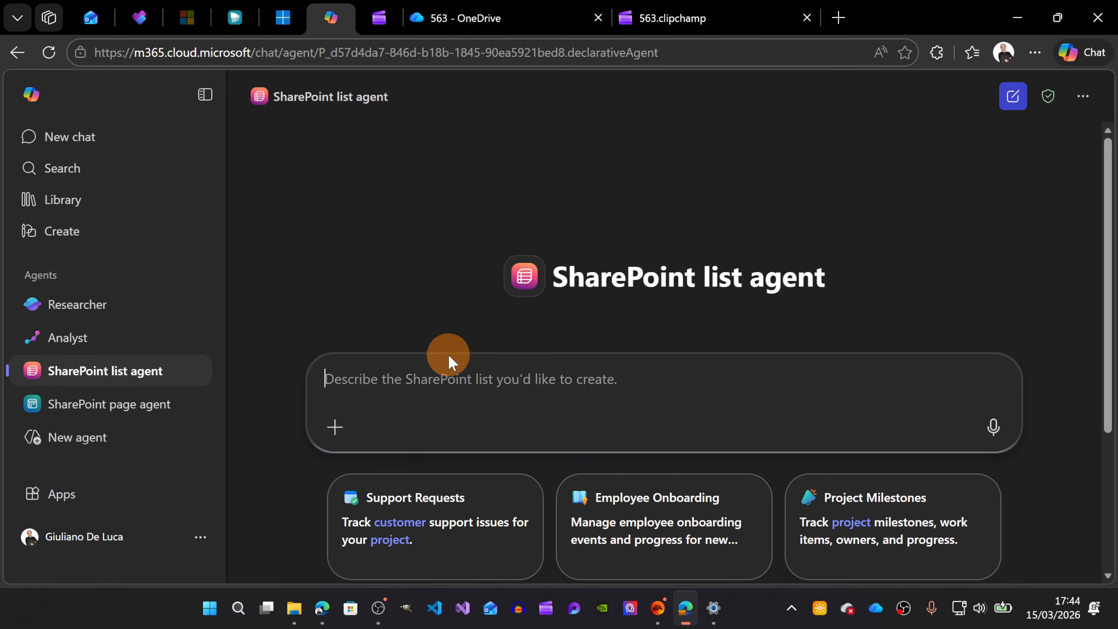
pyautogui.scroll(-2, 572, 326)
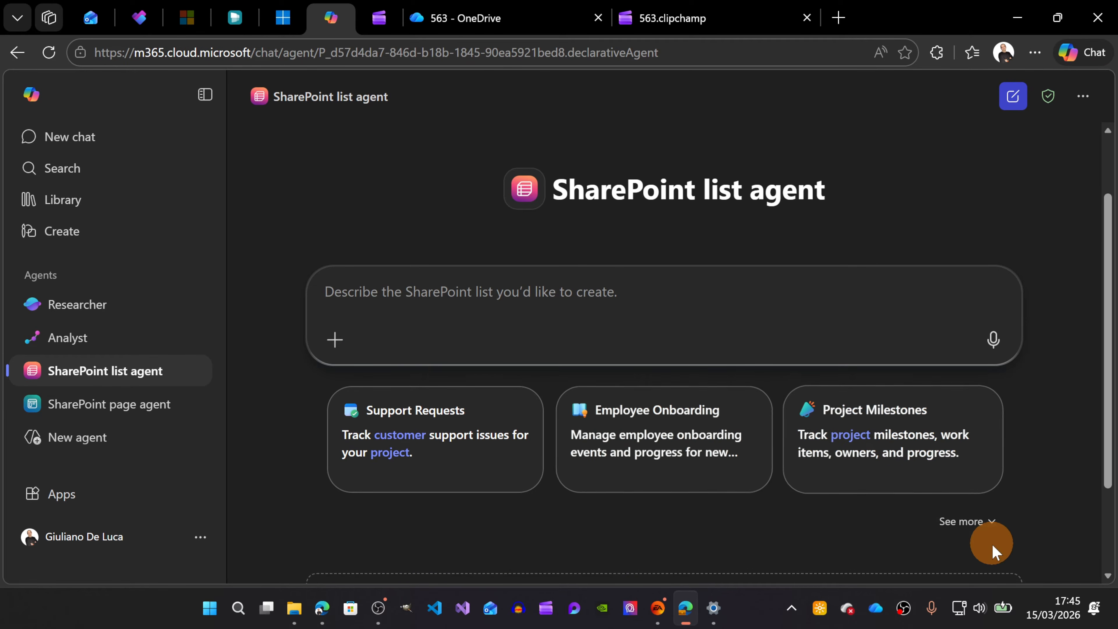
pyautogui.click(992, 524)
pyautogui.scroll(-4, 960, 485)
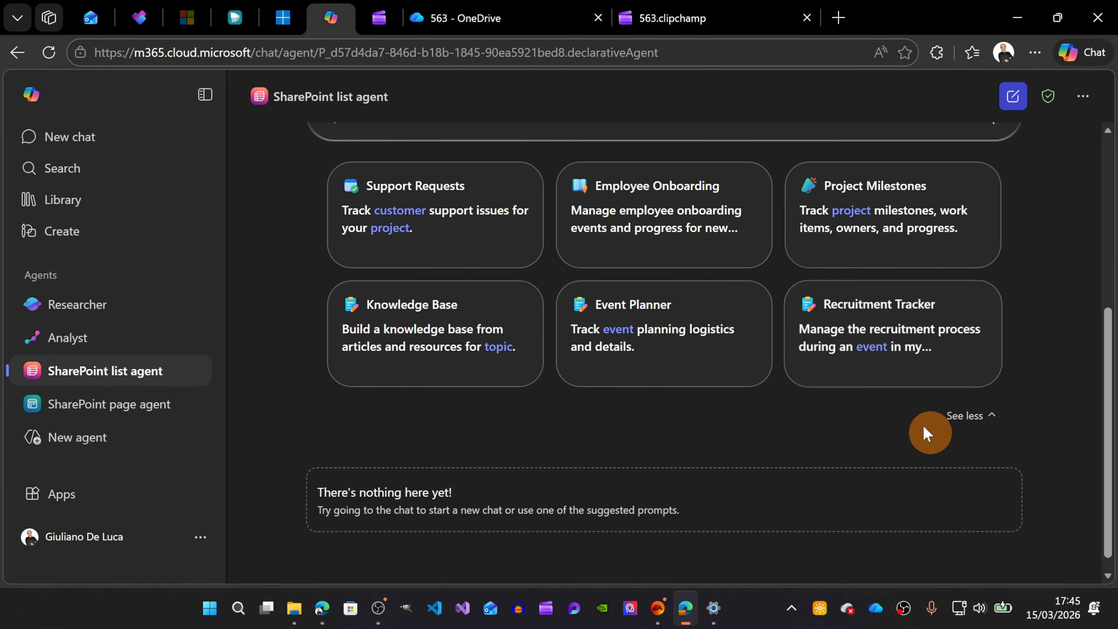
pyautogui.scroll(1, 748, 422)
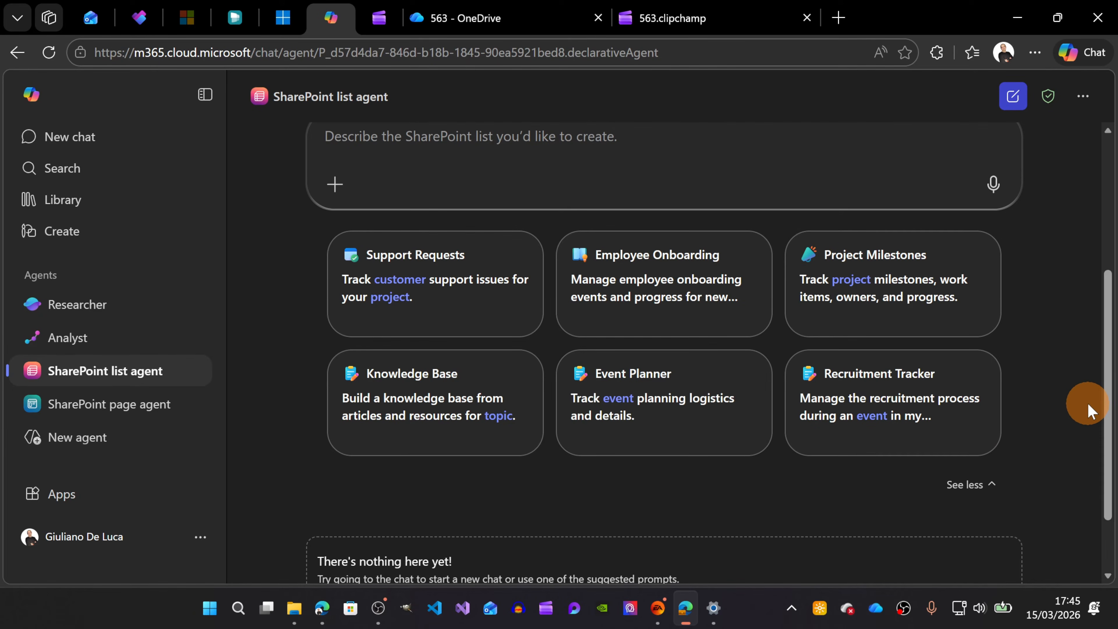
# Use the Recruitment Tracker suggested prompt, fill in "recrutiment" as the missing event, and send it
pyautogui.click(919, 395)
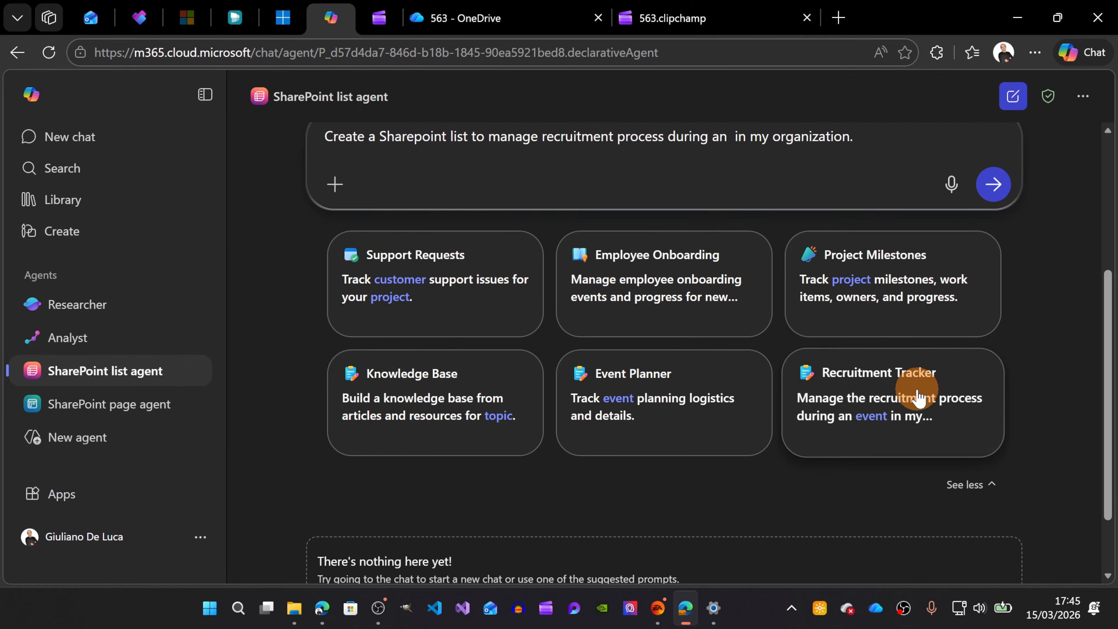
pyautogui.scroll(2, 622, 193)
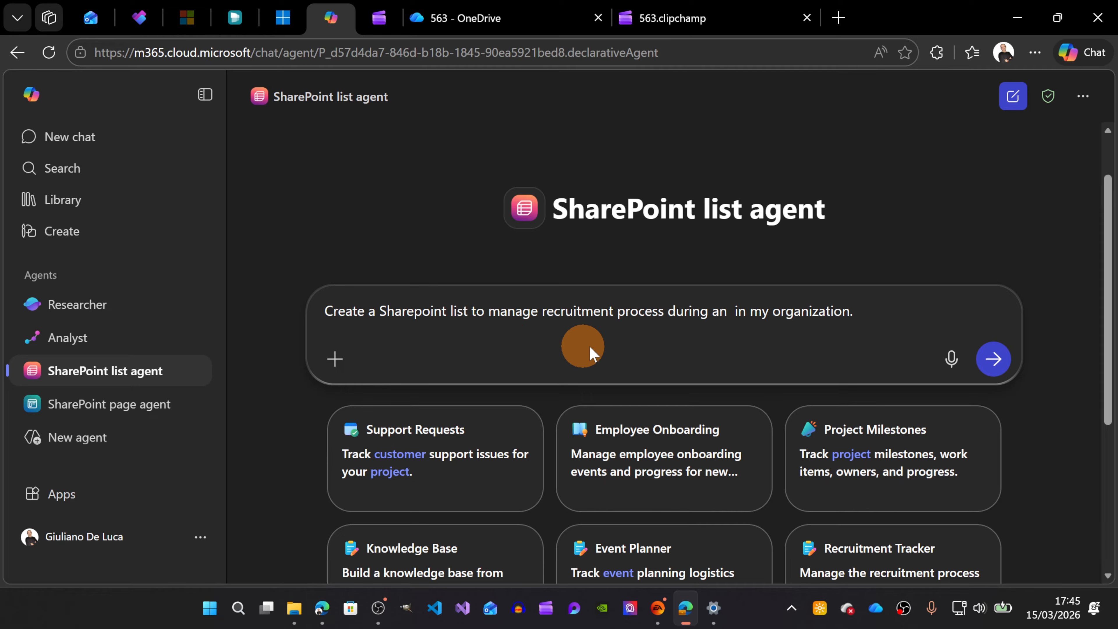
pyautogui.click(731, 312)
pyautogui.scroll(-2, 858, 441)
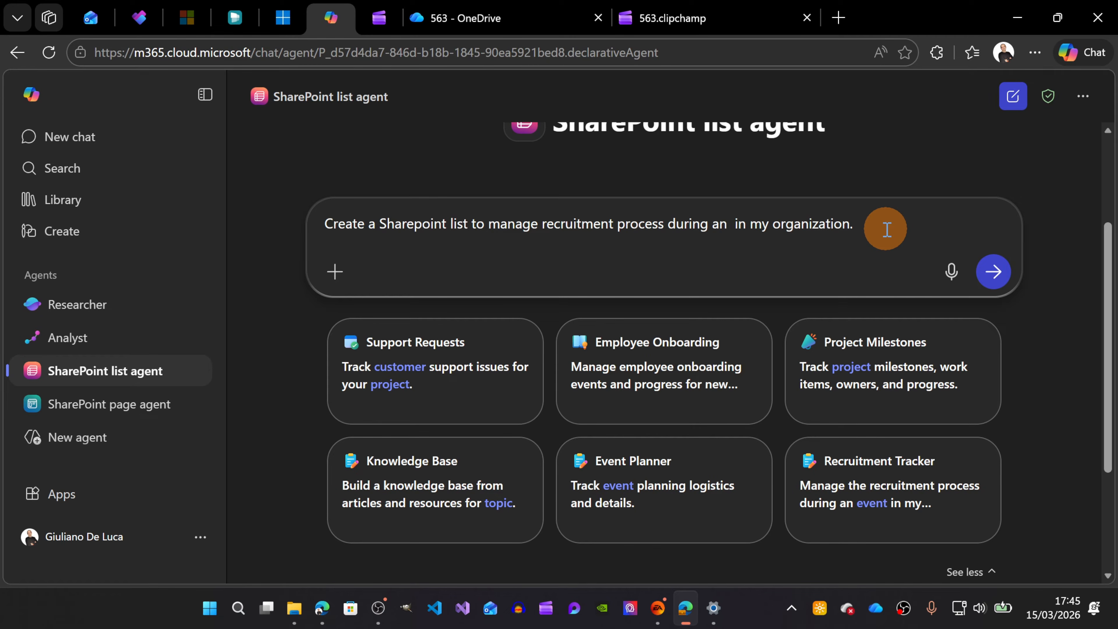
pyautogui.write('recrutiment')
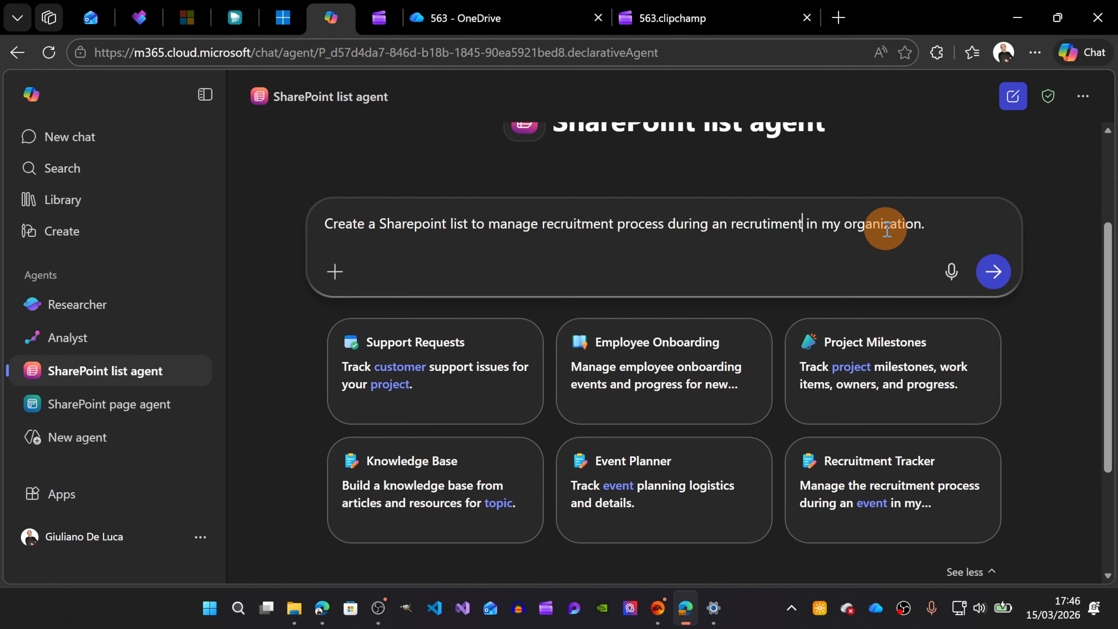
pyautogui.click(995, 274)
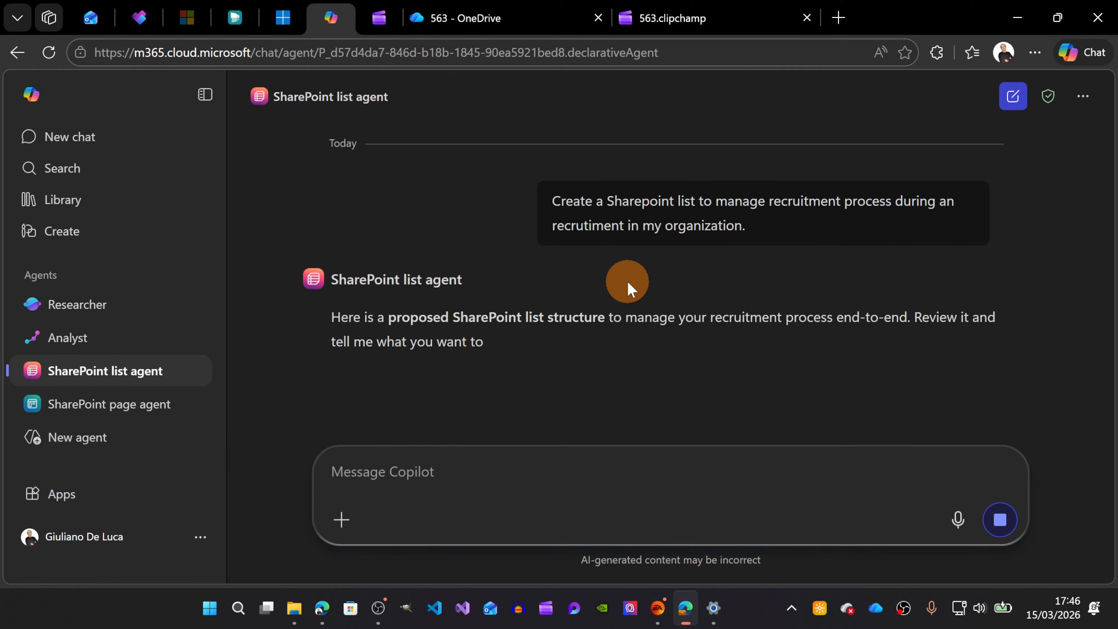
# Review the proposed columns and their types for the Recruitment Process Tracker list
pyautogui.scroll(-1, 595, 286)
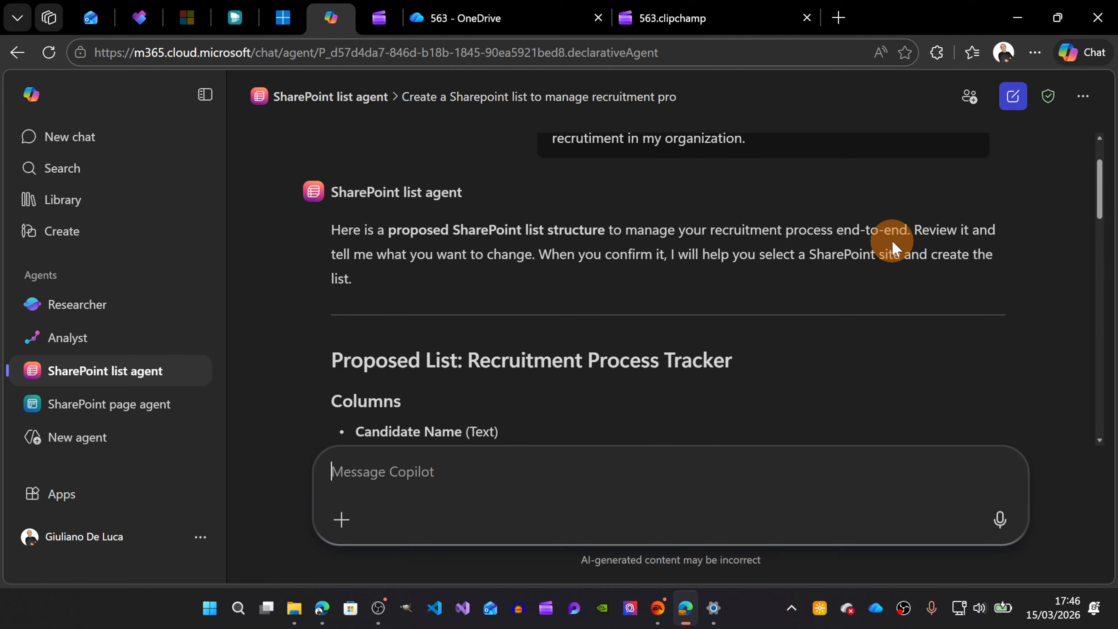
pyautogui.scroll(-1, 895, 243)
pyautogui.scroll(-1, 832, 234)
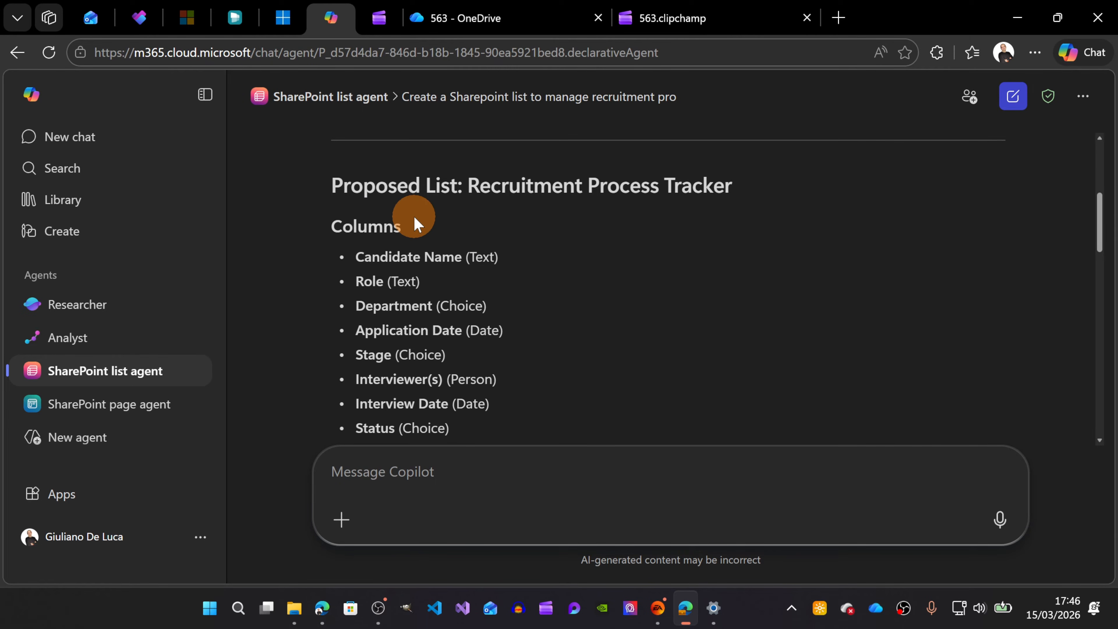
pyautogui.scroll(-1, 414, 223)
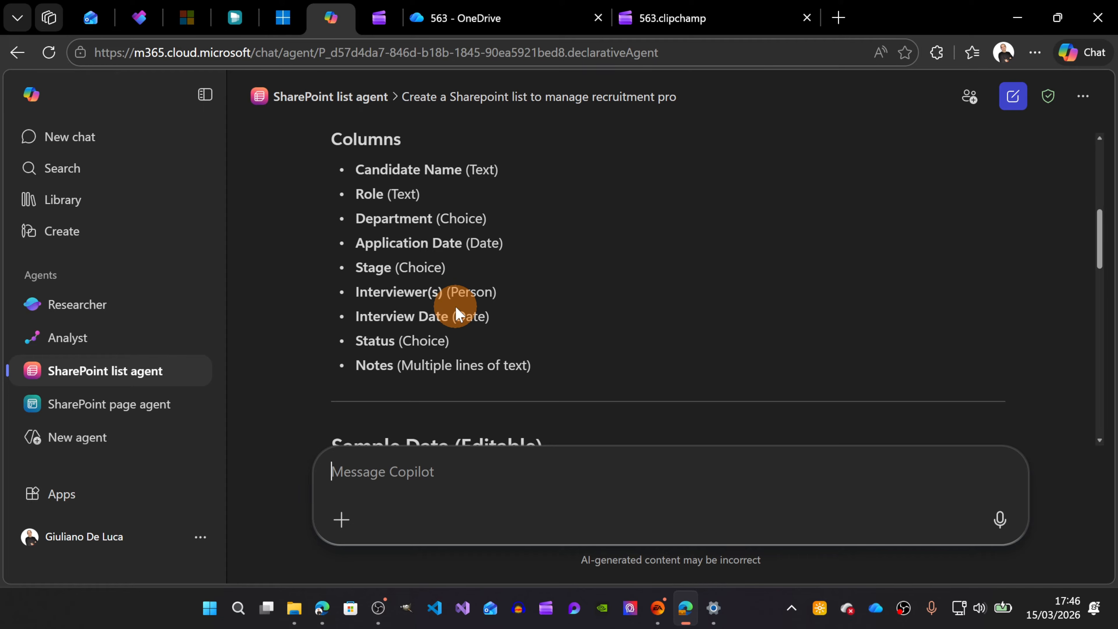
pyautogui.scroll(-2, 455, 305)
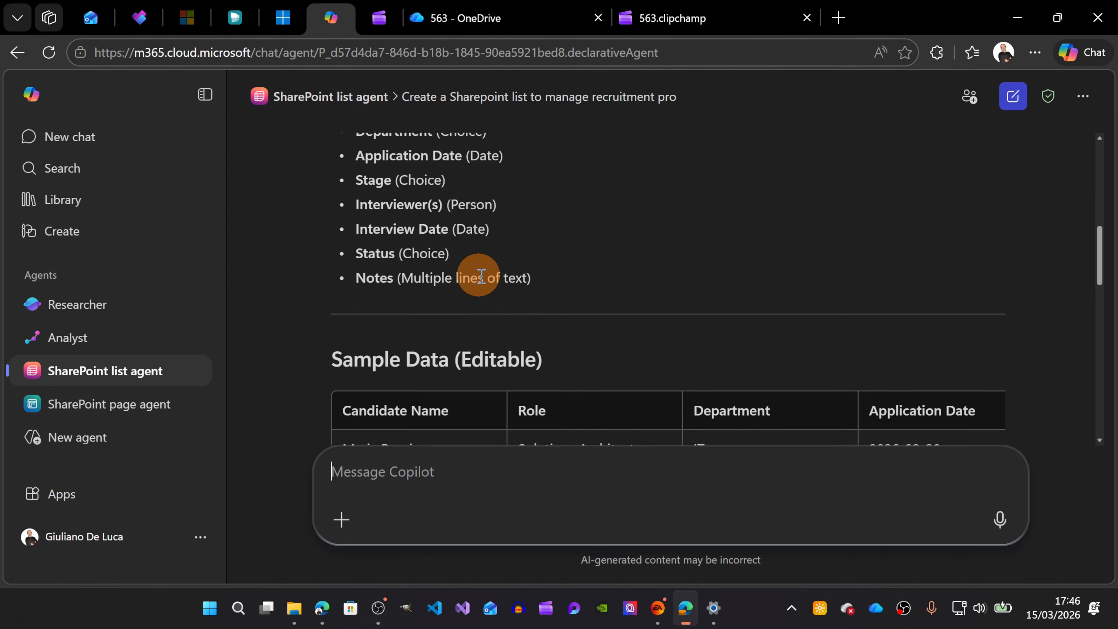
# Examine the sample data table across all its rows and columns, from candidate name to notes
pyautogui.scroll(-4, 570, 264)
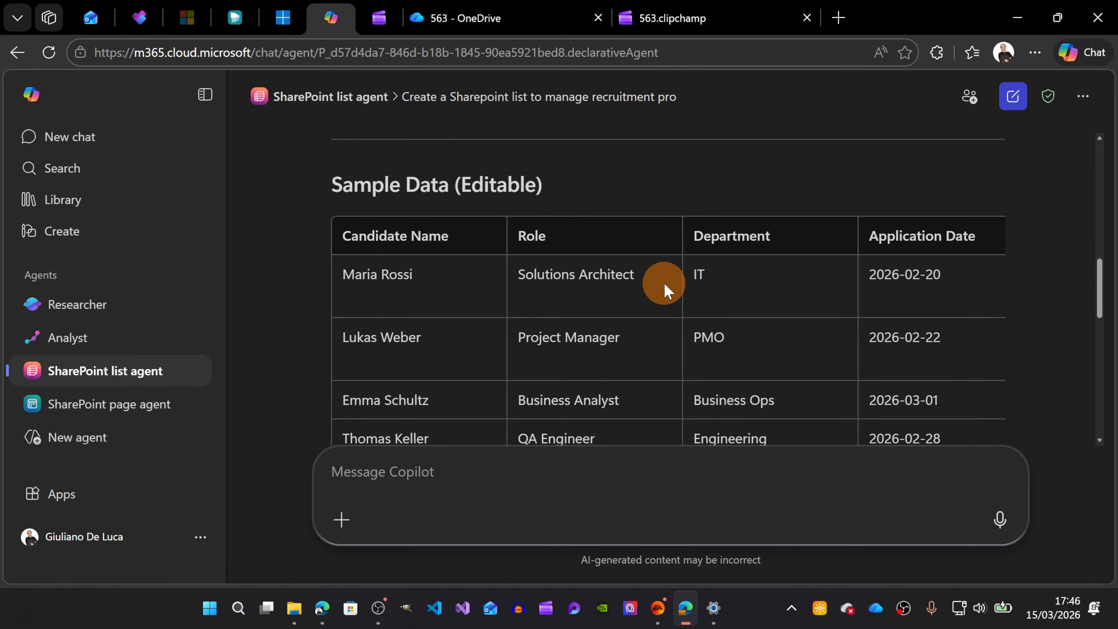
pyautogui.scroll(-4, 691, 354)
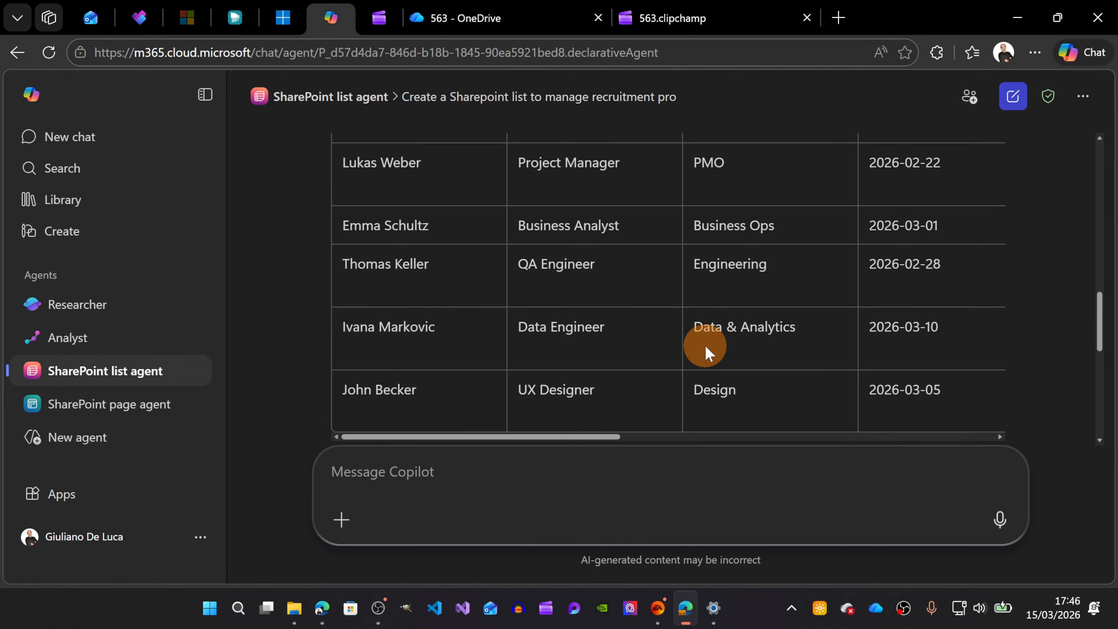
pyautogui.scroll(-2, 705, 352)
pyautogui.moveTo(581, 350); pyautogui.dragTo(966, 355)
pyautogui.scroll(5, 965, 343)
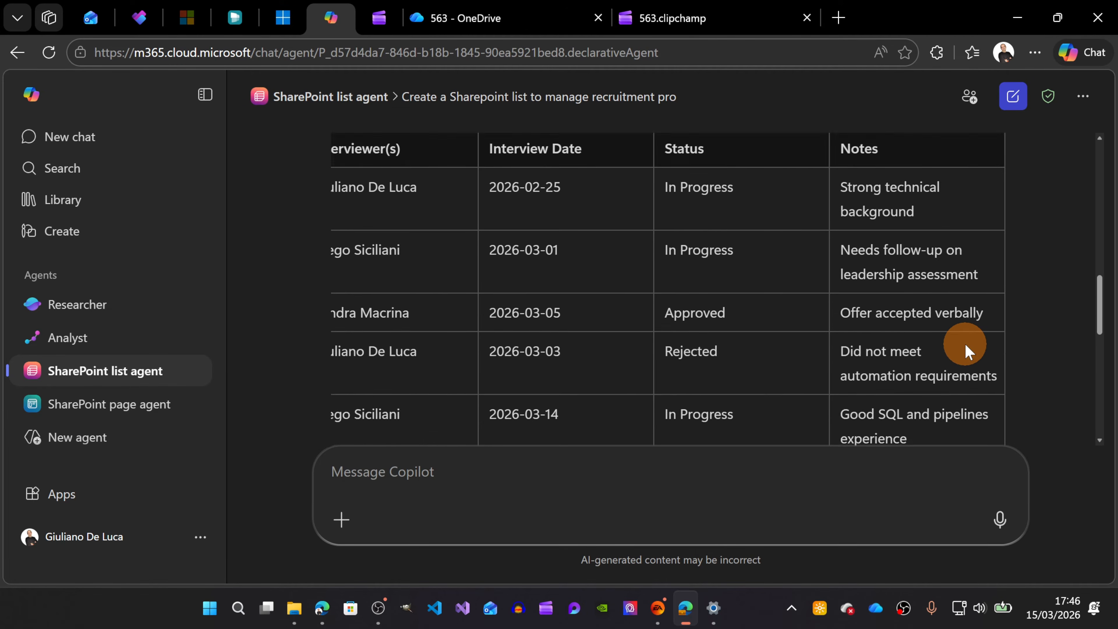
pyautogui.scroll(6, 964, 342)
pyautogui.scroll(-8, 849, 319)
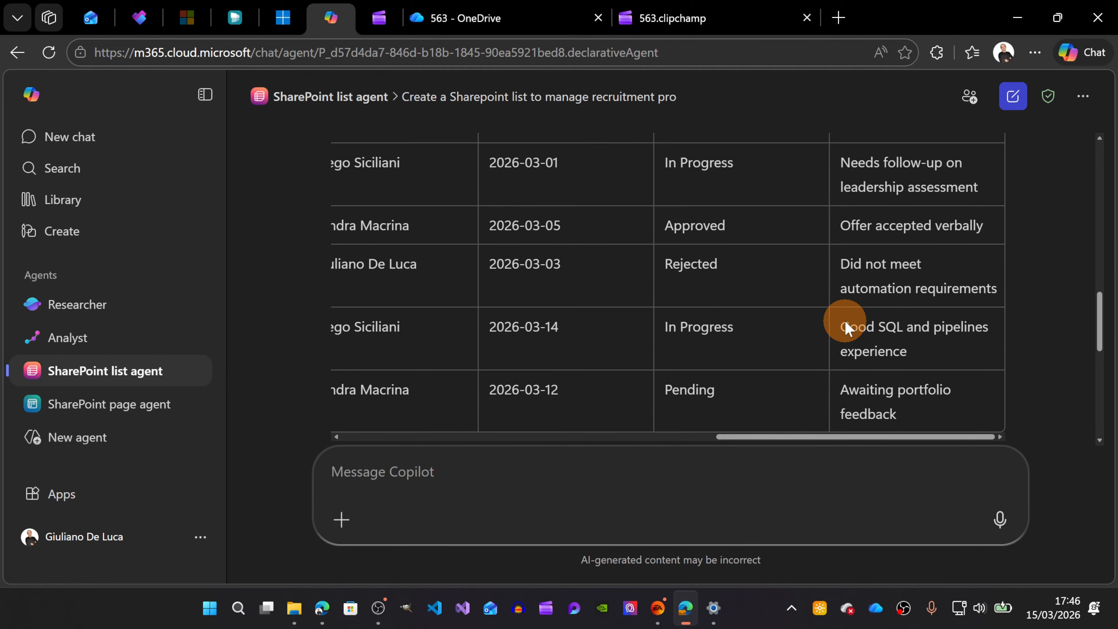
pyautogui.scroll(-6, 845, 328)
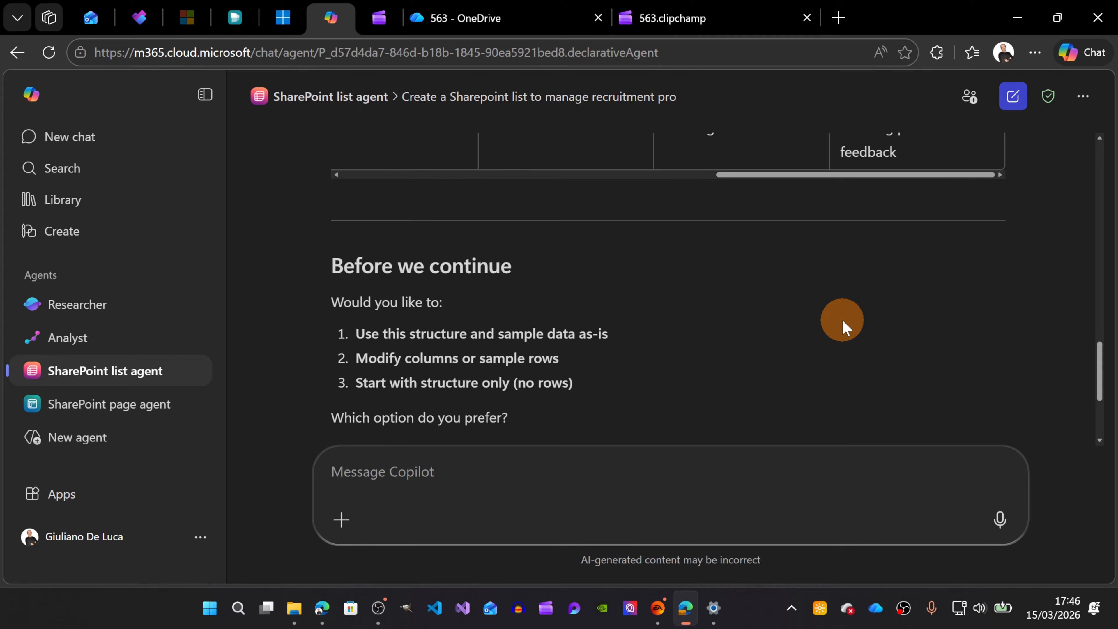
pyautogui.moveTo(792, 175); pyautogui.dragTo(344, 175)
pyautogui.scroll(3, 628, 314)
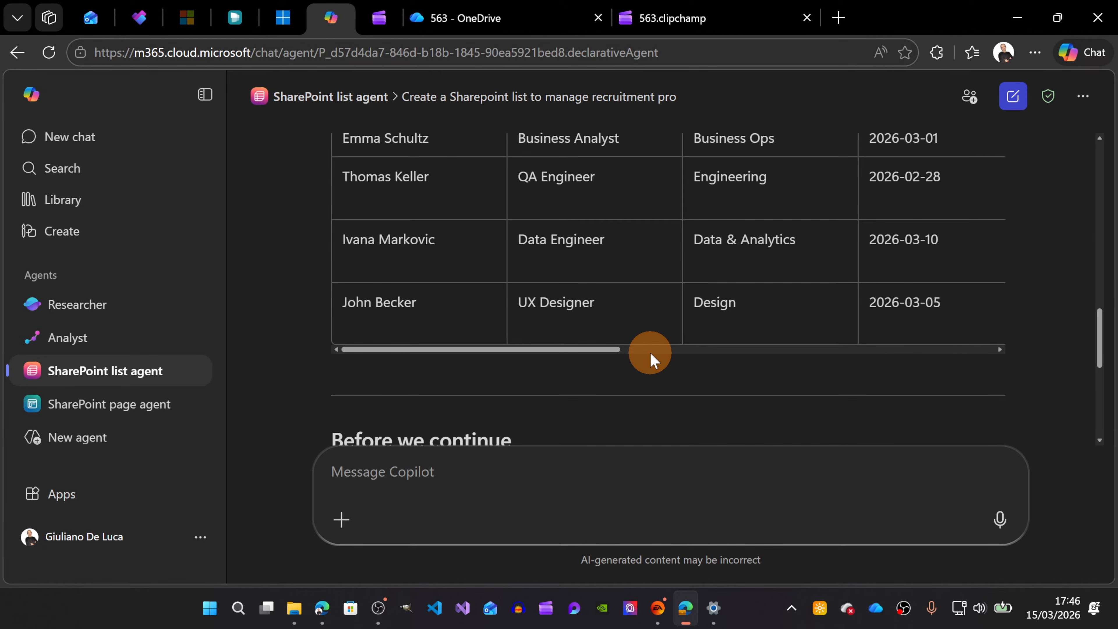
pyautogui.scroll(2, 656, 348)
pyautogui.scroll(-5, 658, 348)
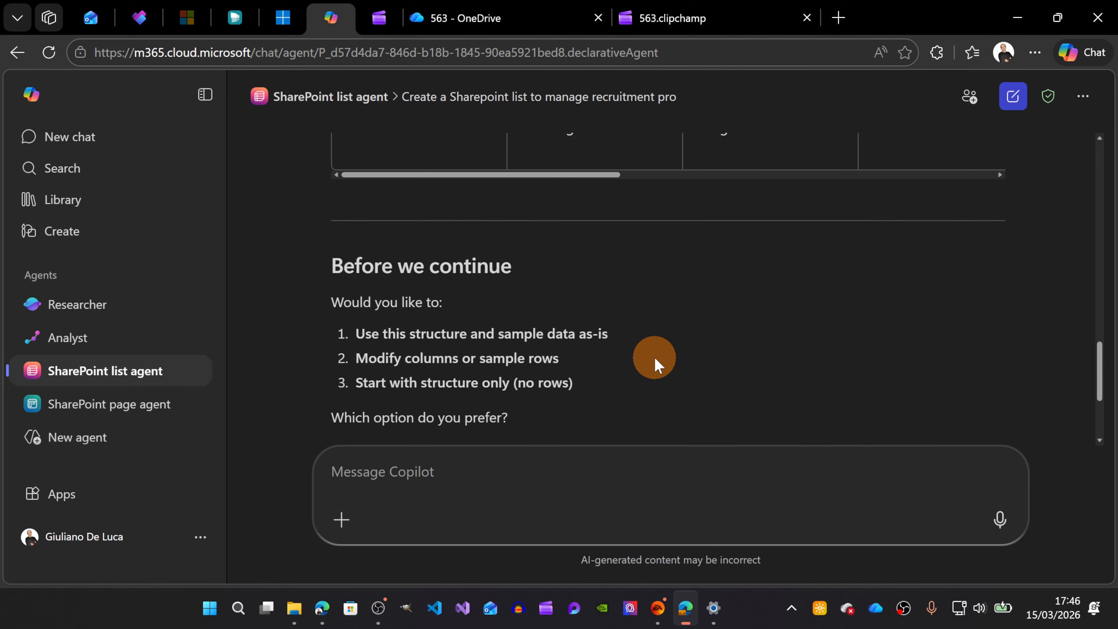
# Reply to the agent with the suggested answer "Use this structure and sample data as-is"
pyautogui.scroll(-2, 654, 362)
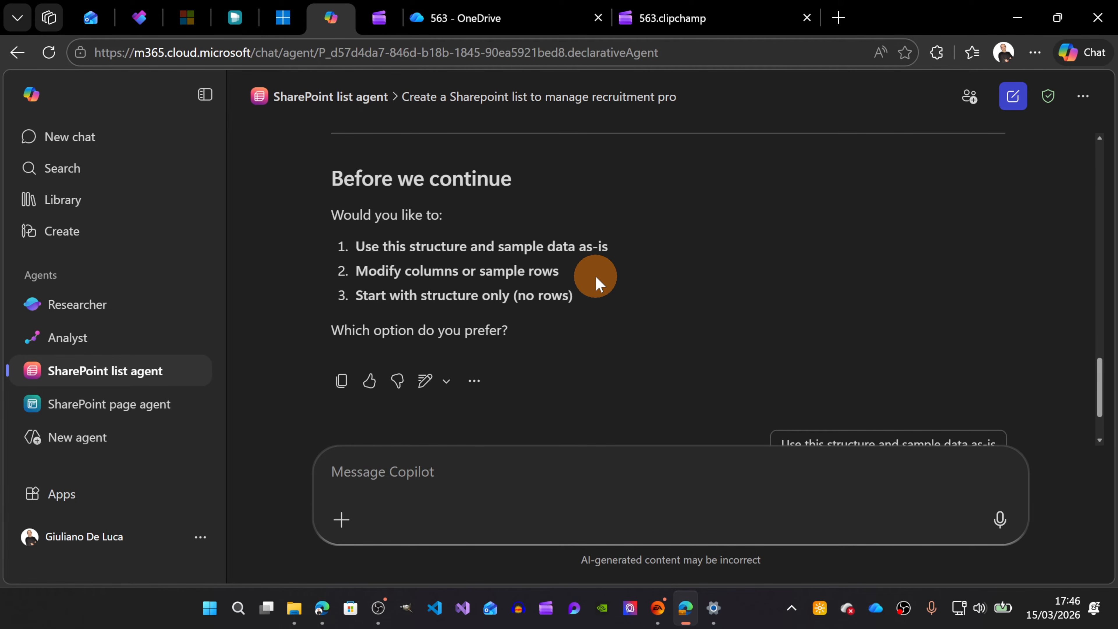
pyautogui.scroll(2, 619, 286)
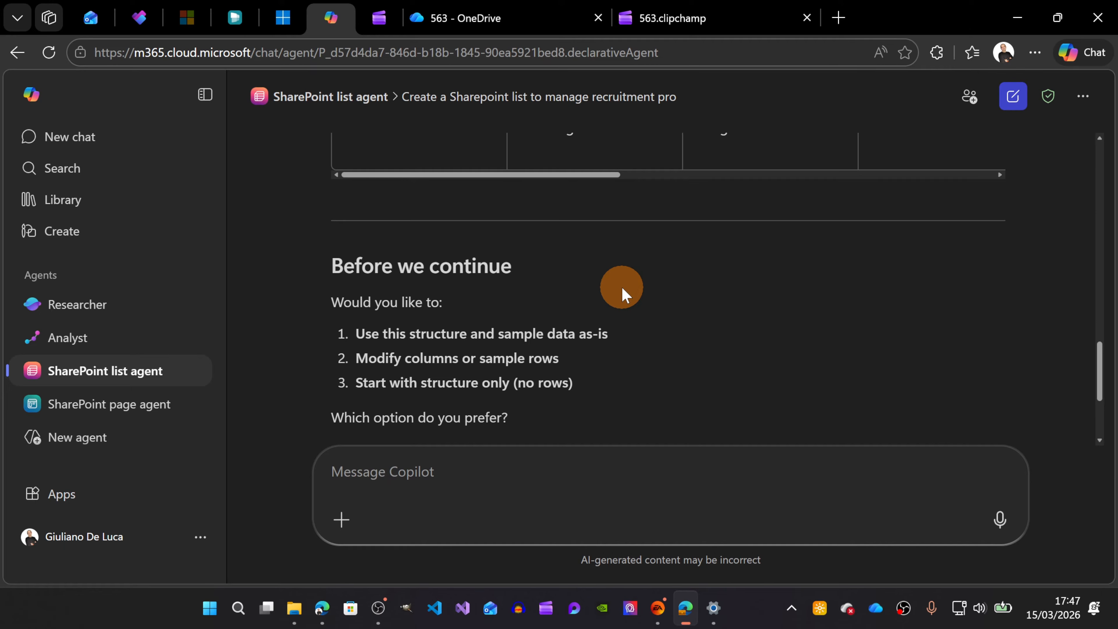
pyautogui.scroll(-2, 622, 294)
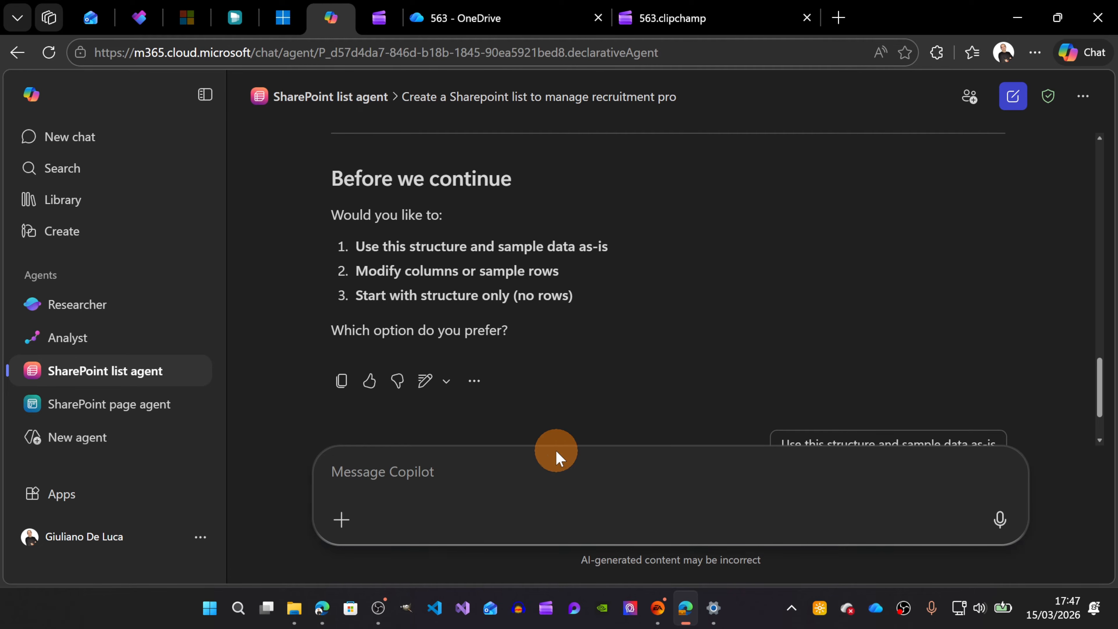
pyautogui.scroll(-2, 634, 337)
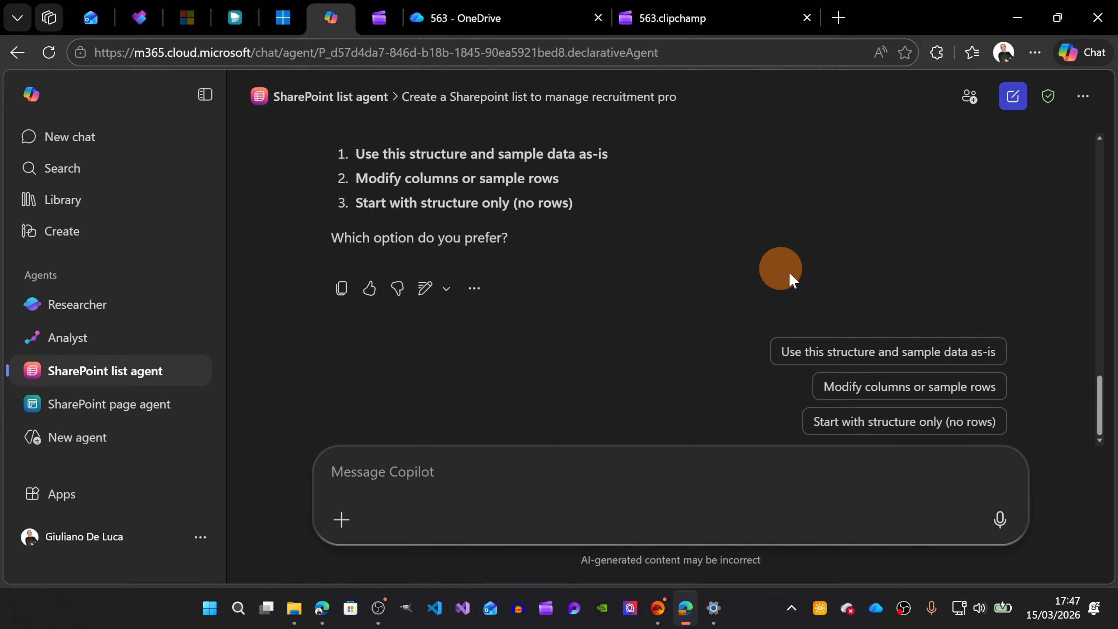
pyautogui.click(933, 352)
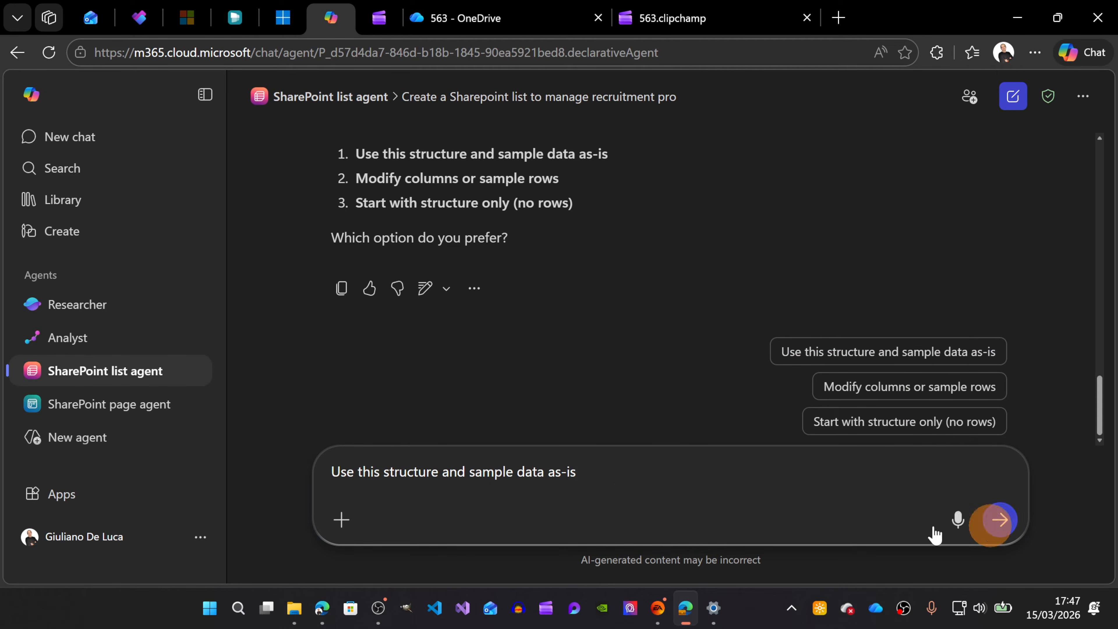
pyautogui.moveTo(584, 473); pyautogui.dragTo(441, 474)
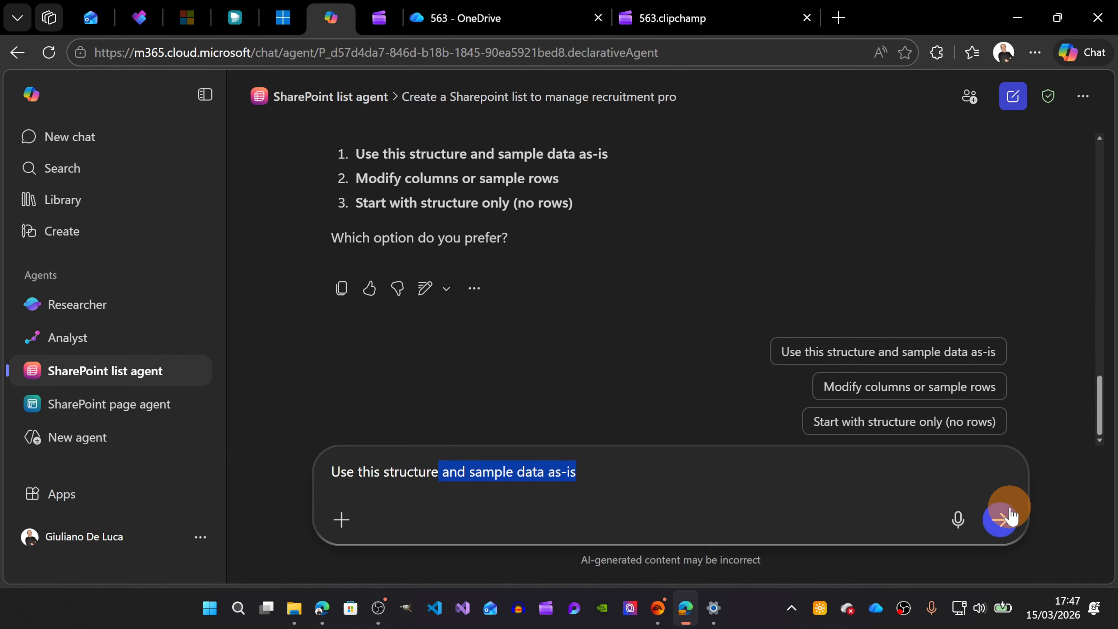
pyautogui.click(999, 520)
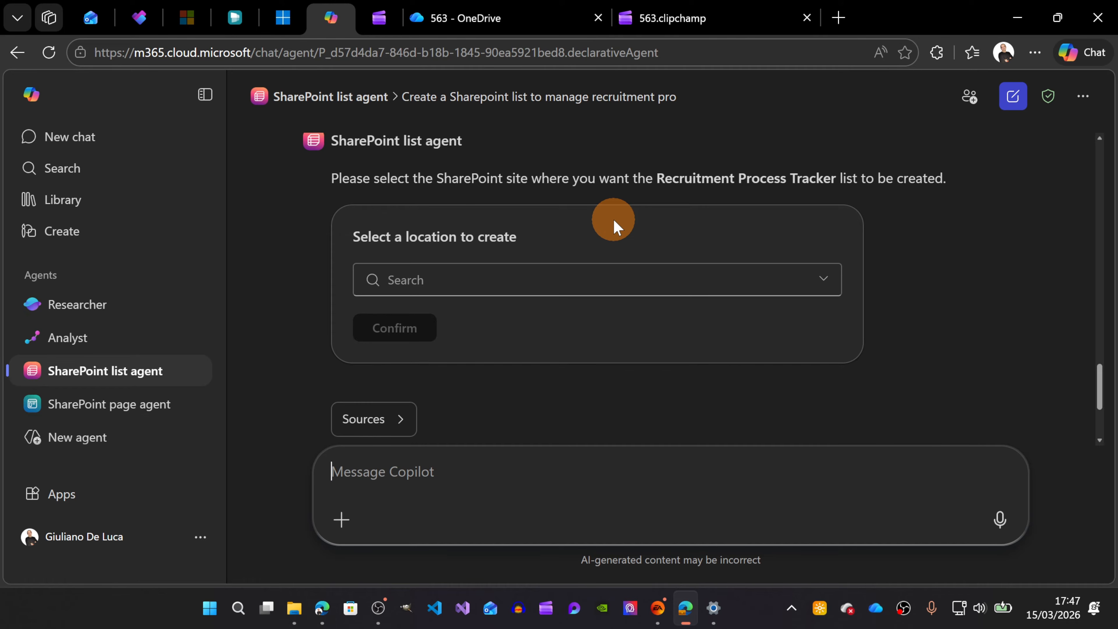
# Choose the Global HR site as the location for the Recruitment Process Tracker list and confirm it
pyautogui.click(824, 279)
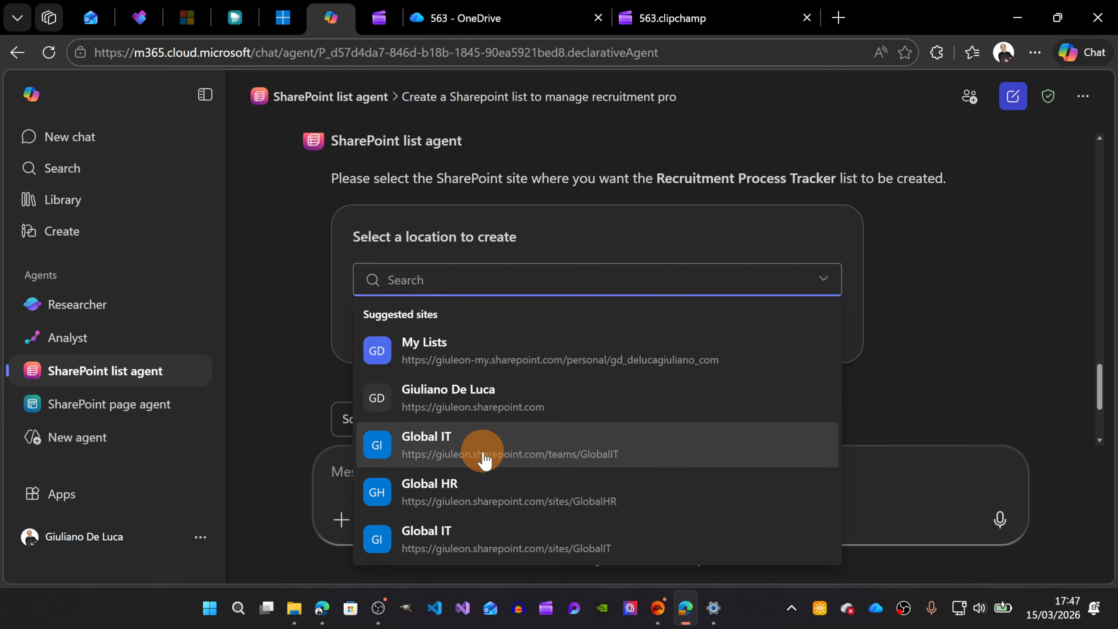
pyautogui.click(502, 502)
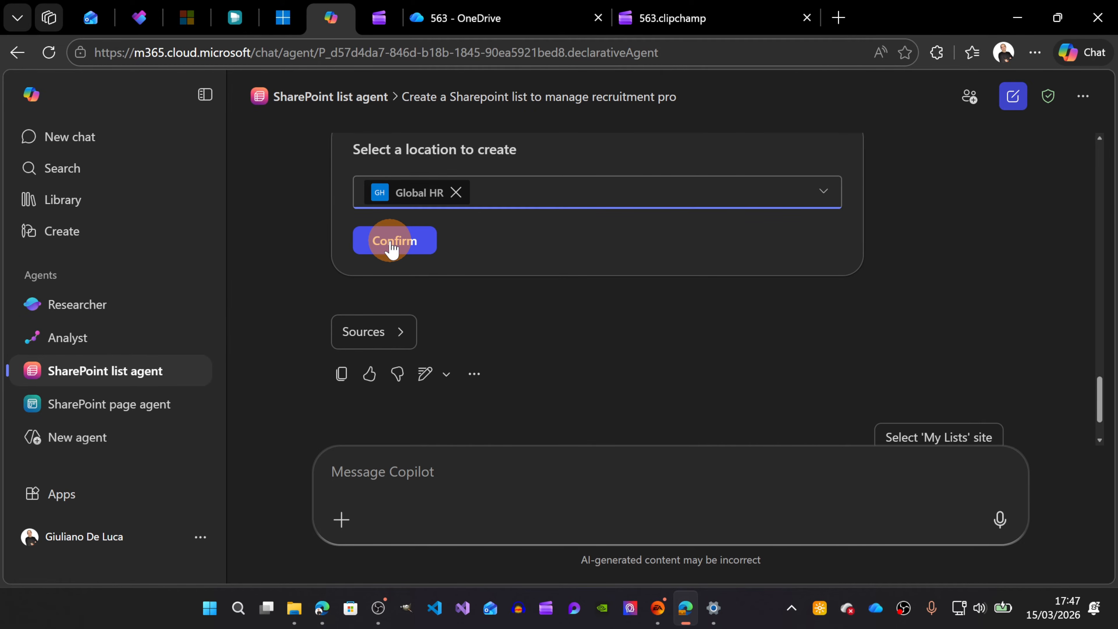
pyautogui.click(392, 242)
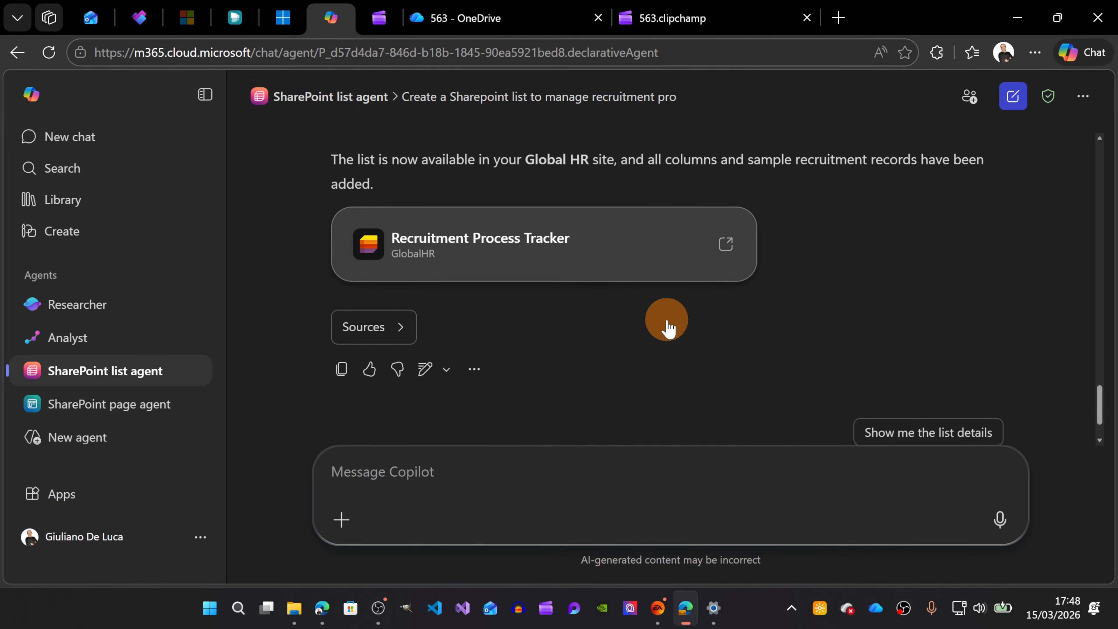
# Open the created Recruitment Process Tracker list and examine all its rows and columns, from candidate name to notes
pyautogui.click(546, 236)
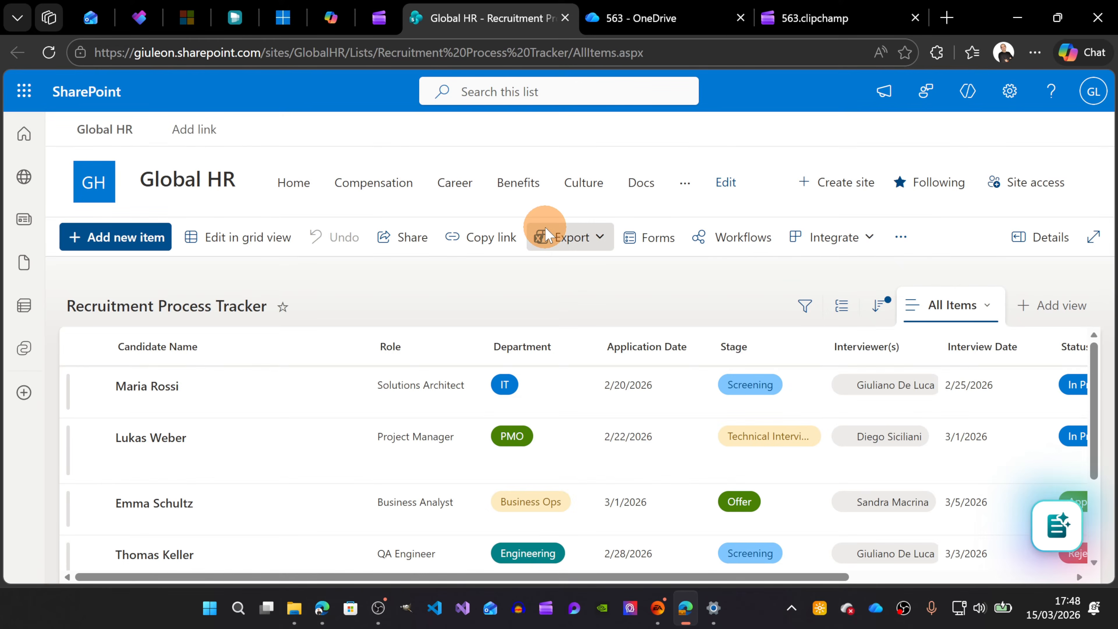
pyautogui.scroll(-3, 476, 414)
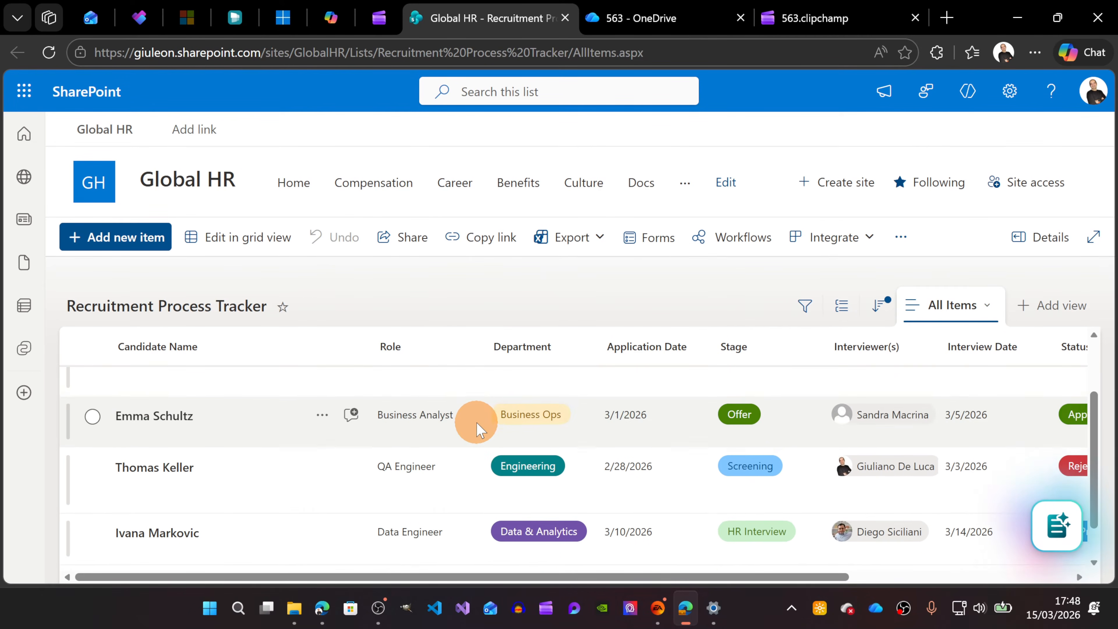
pyautogui.scroll(3, 477, 425)
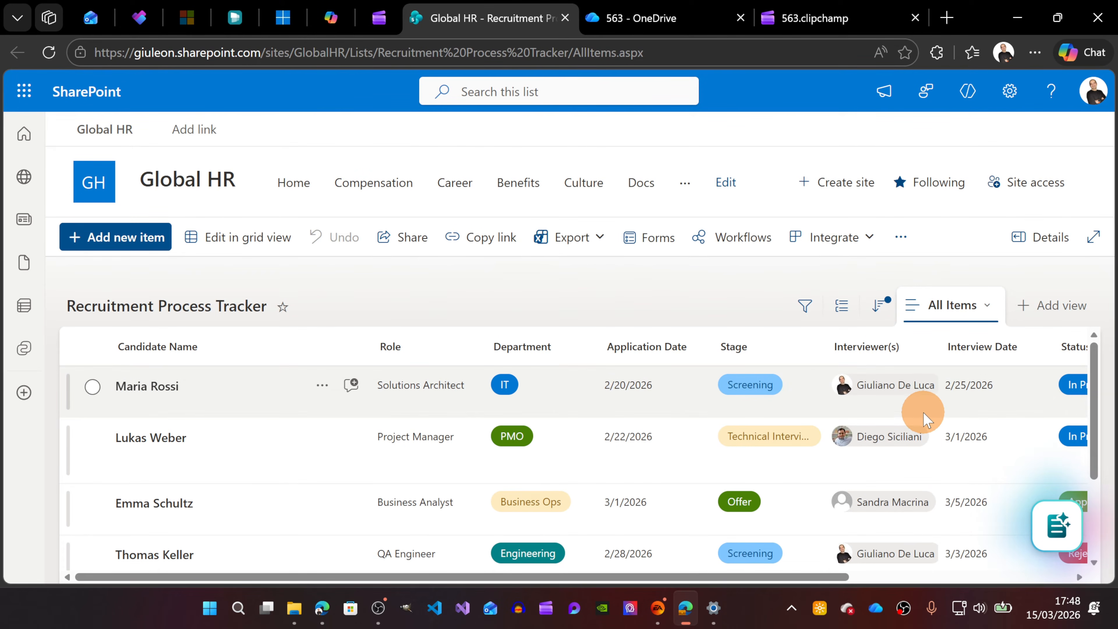
pyautogui.scroll(-3, 926, 420)
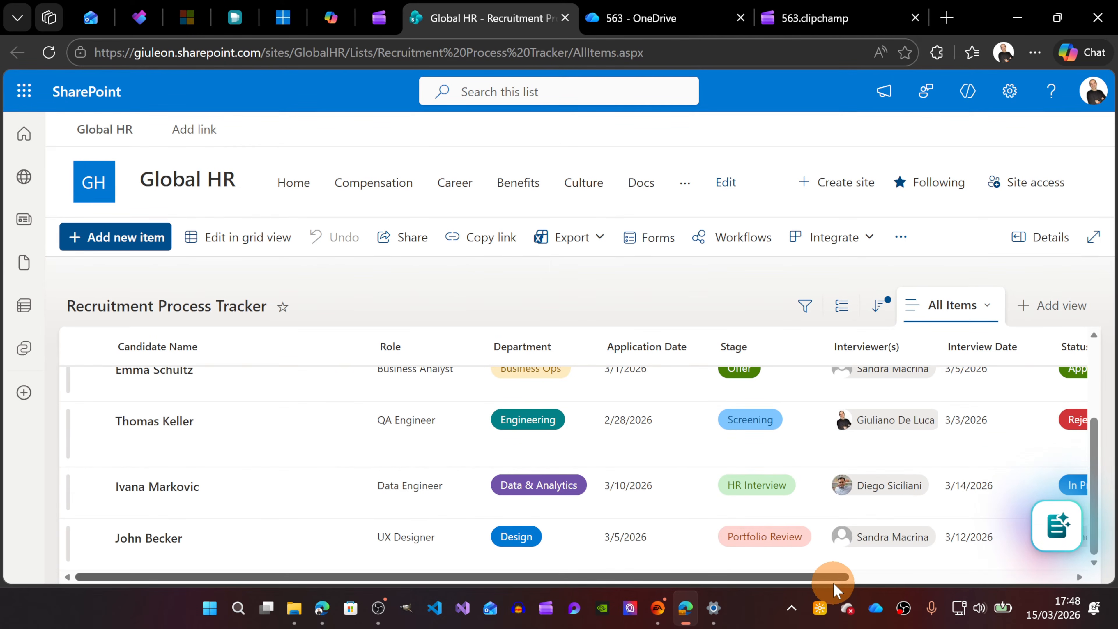
pyautogui.moveTo(823, 575); pyautogui.dragTo(977, 579)
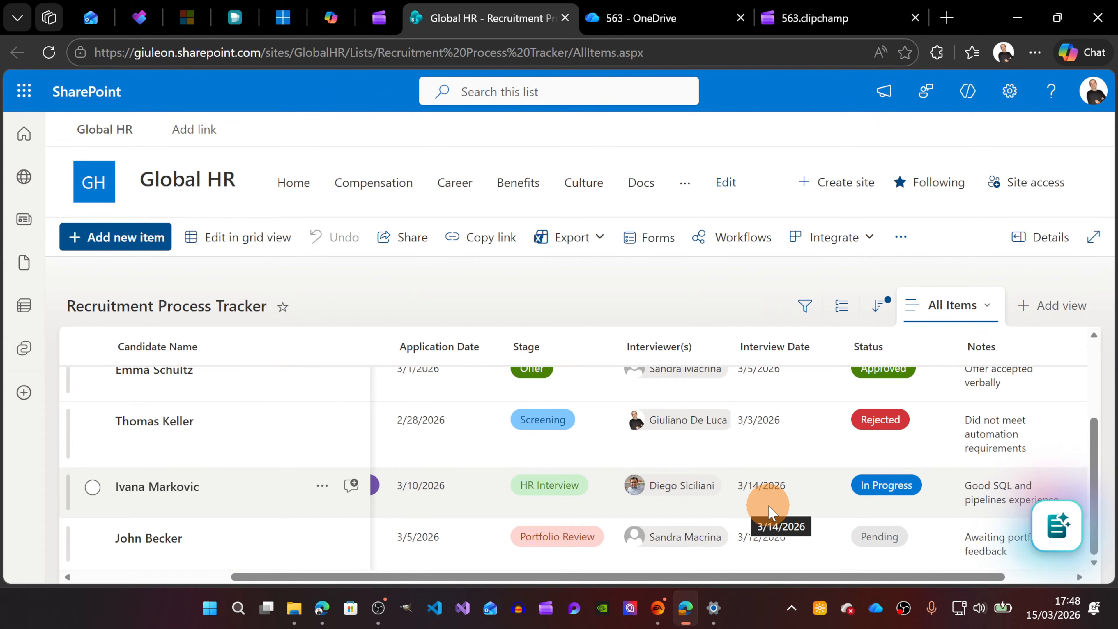
pyautogui.moveTo(825, 577); pyautogui.dragTo(905, 568)
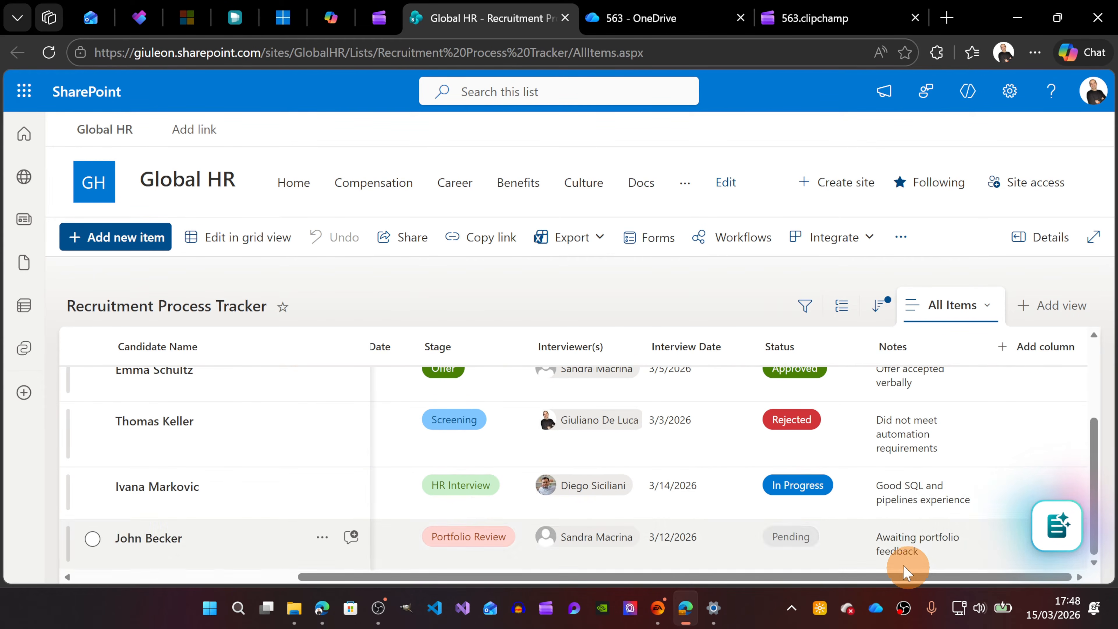
pyautogui.scroll(3, 723, 492)
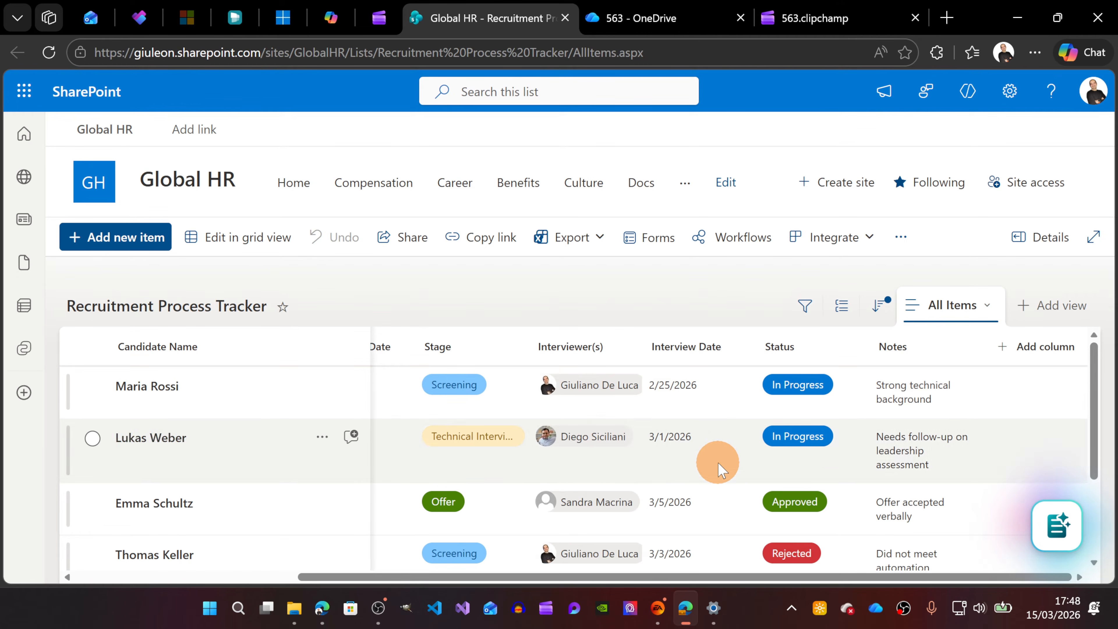
pyautogui.moveTo(814, 580); pyautogui.dragTo(498, 590)
pyautogui.scroll(-3, 623, 449)
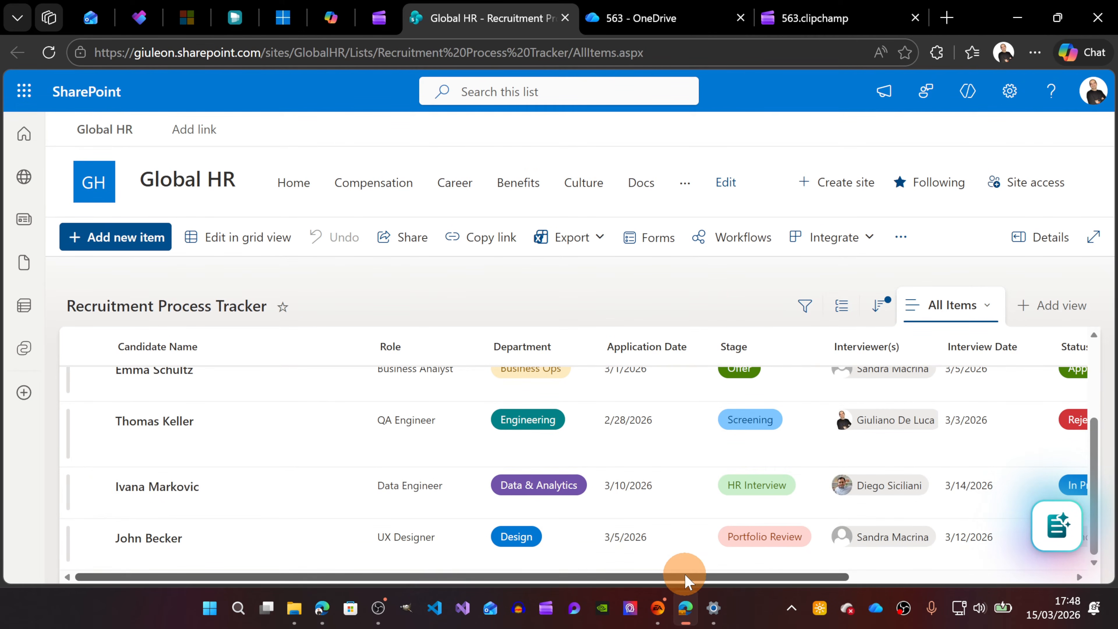
pyautogui.scroll(3, 692, 563)
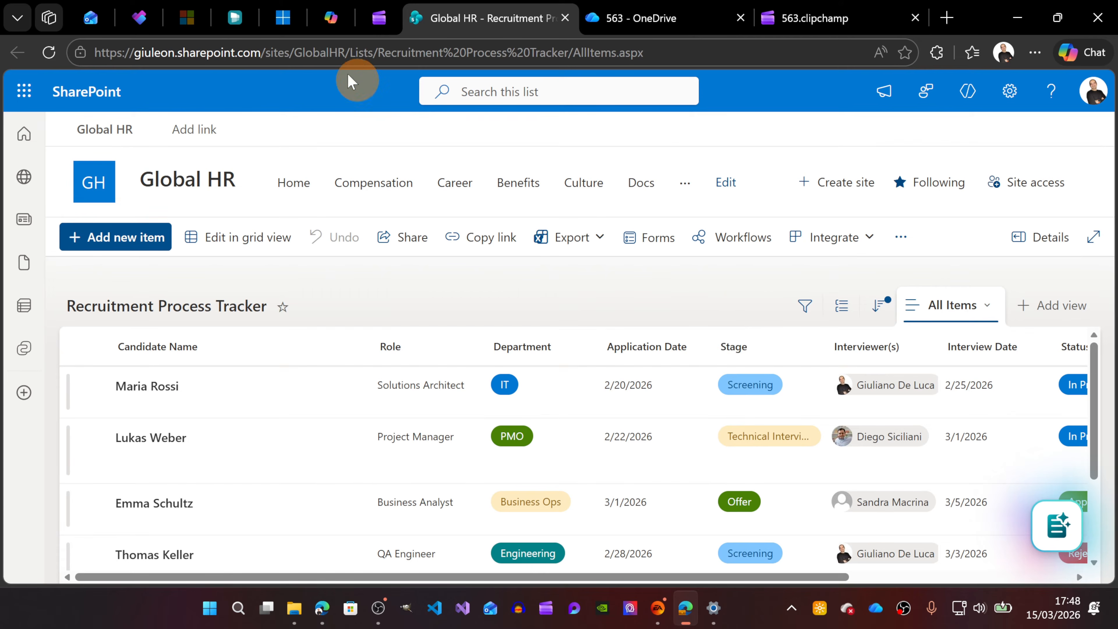
# Return to Microsoft 365 Copilot, start a new general chat and mention the SharePoint list agent in the message
pyautogui.click(328, 20)
pyautogui.click(1013, 96)
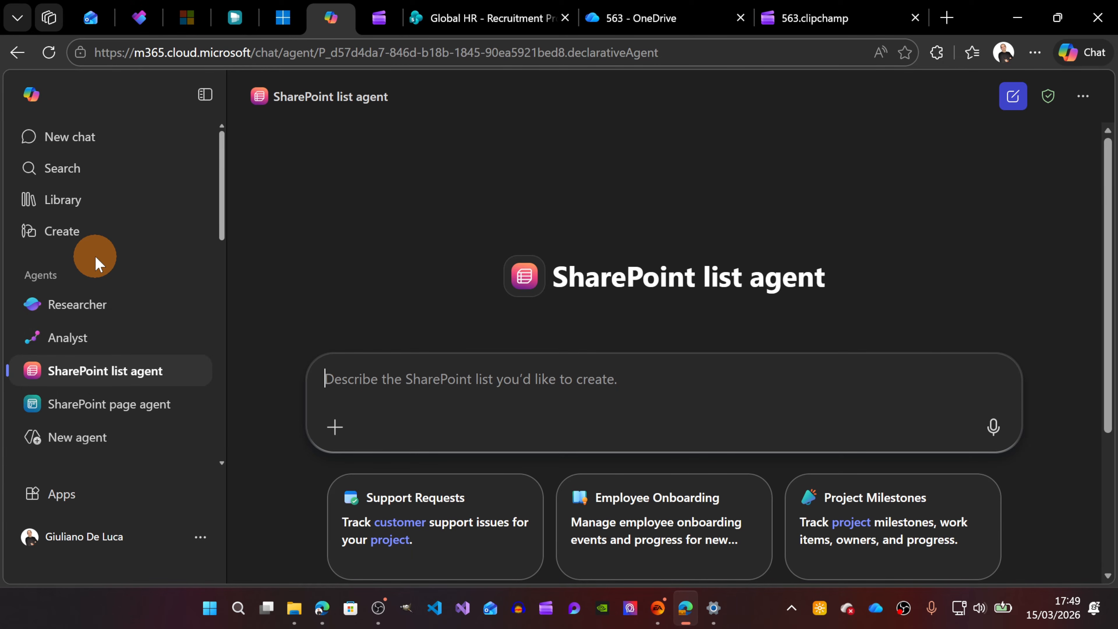
pyautogui.click(69, 166)
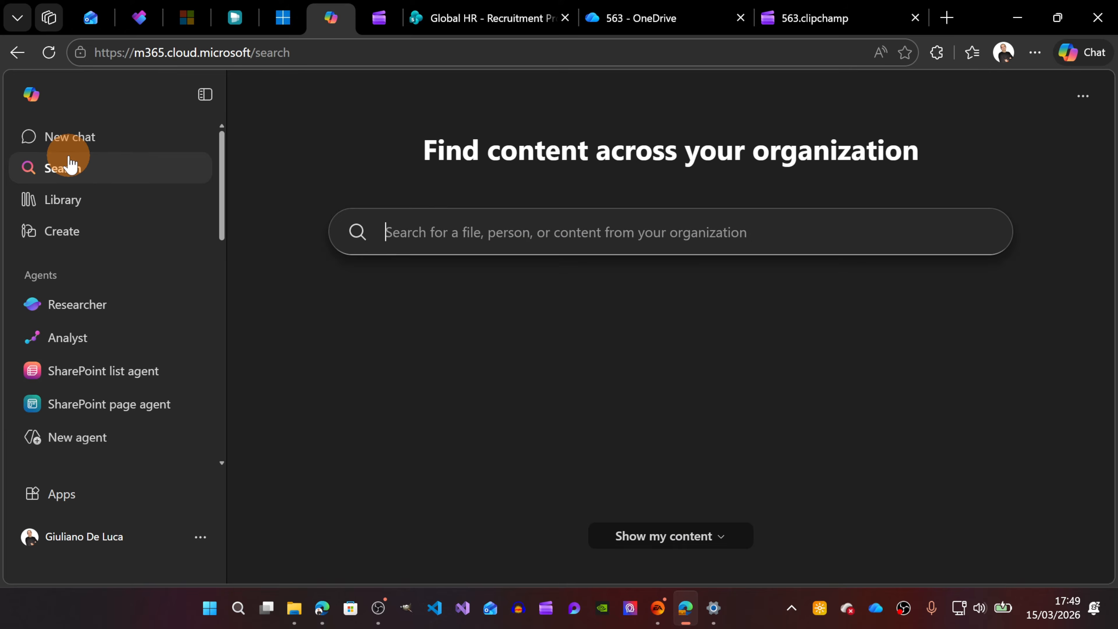
pyautogui.click(68, 141)
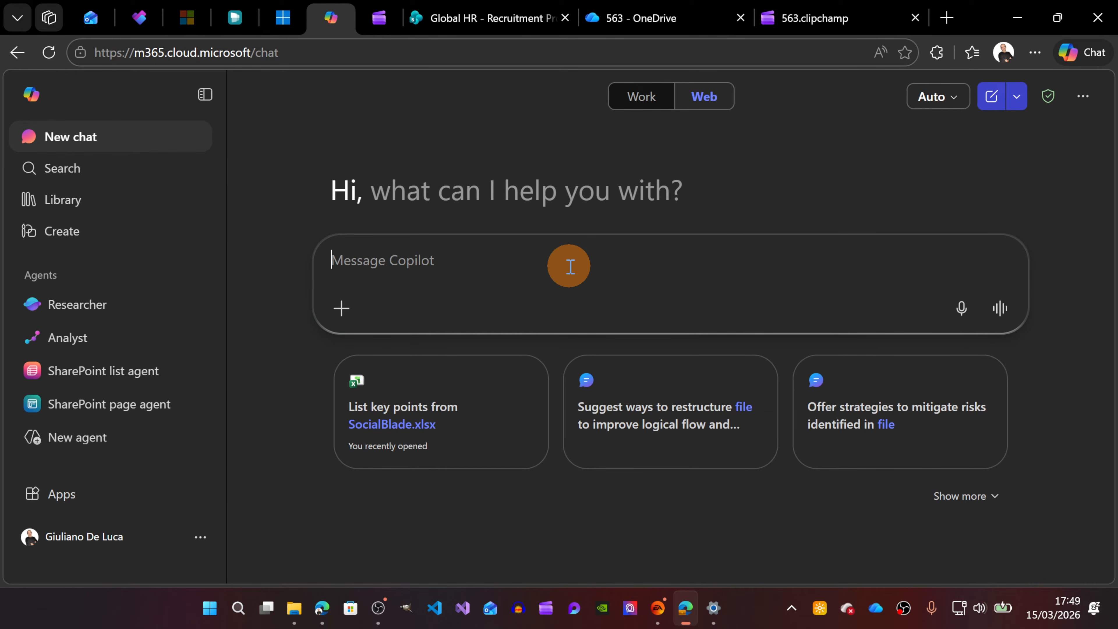
pyautogui.write('@')
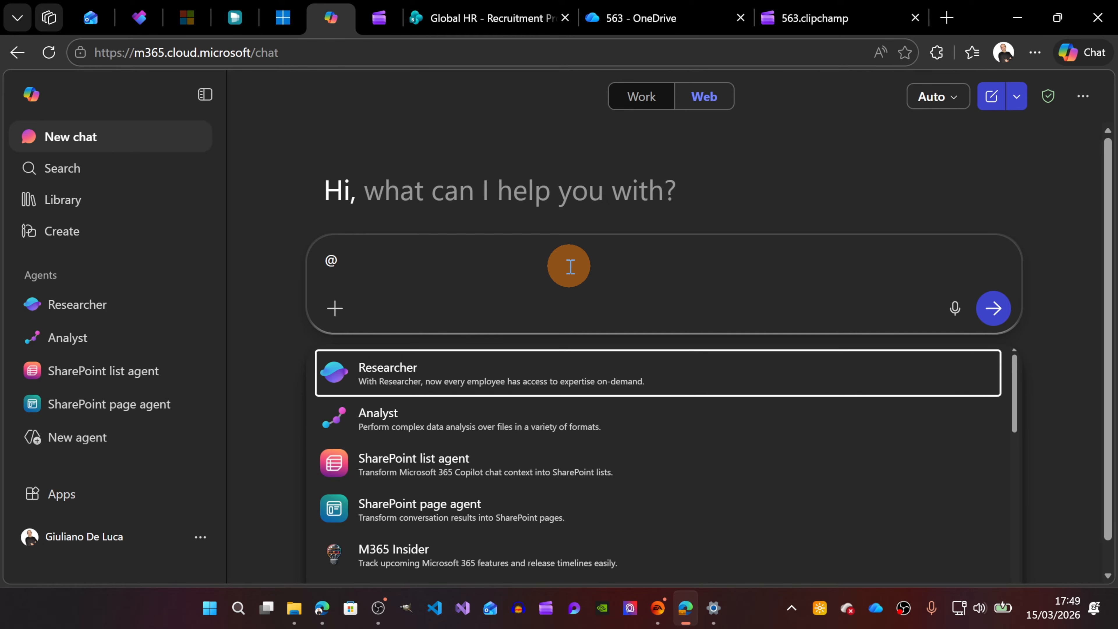
pyautogui.click(495, 462)
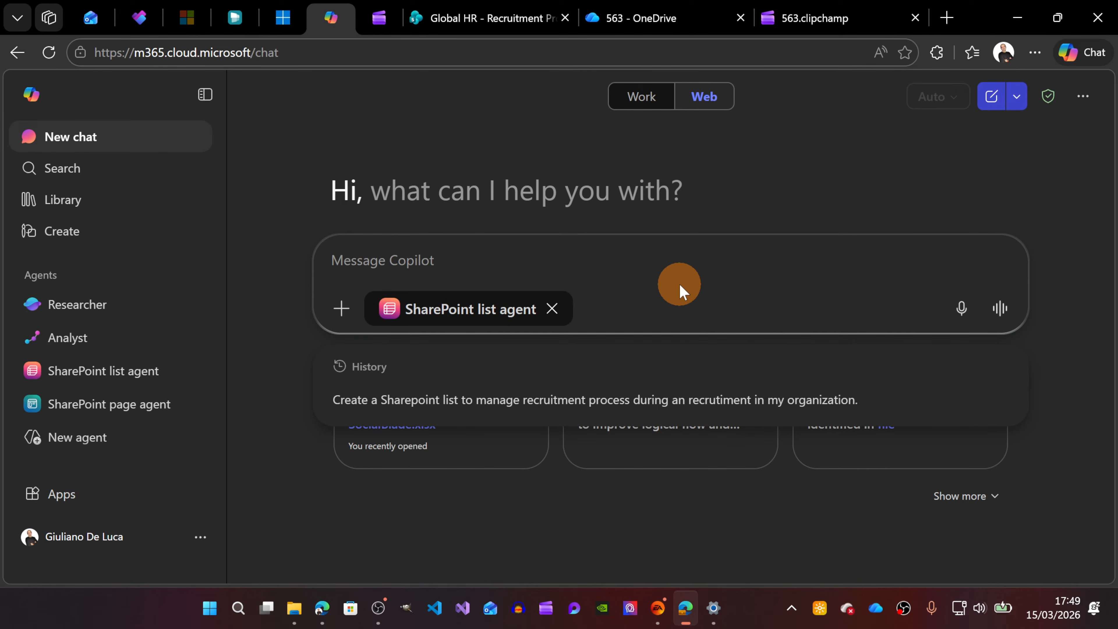
# Write the prompt "Create a new list with the following columns: 1- Title, 2- Category, 3- Device, 4, Color,"
pyautogui.write('Create')
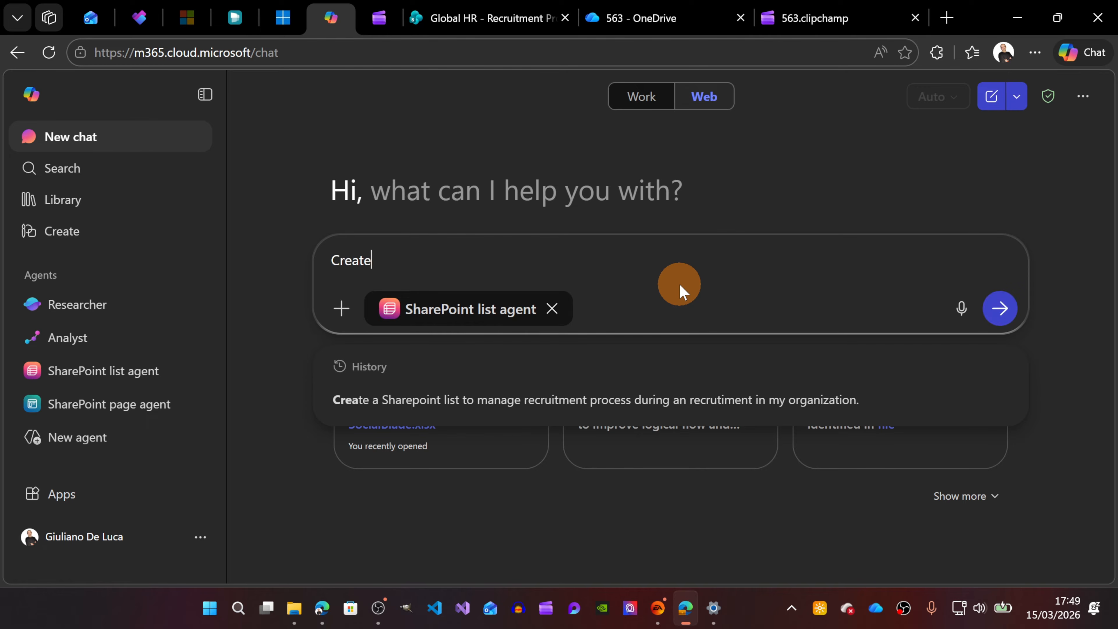
pyautogui.write(' a new ')
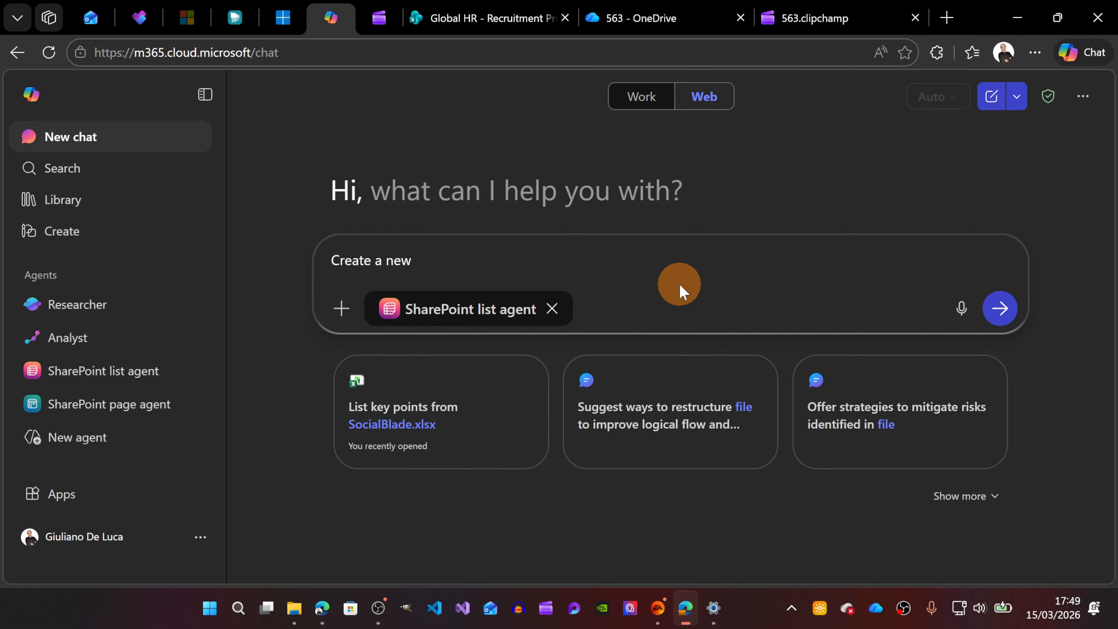
pyautogui.write('list with the following')
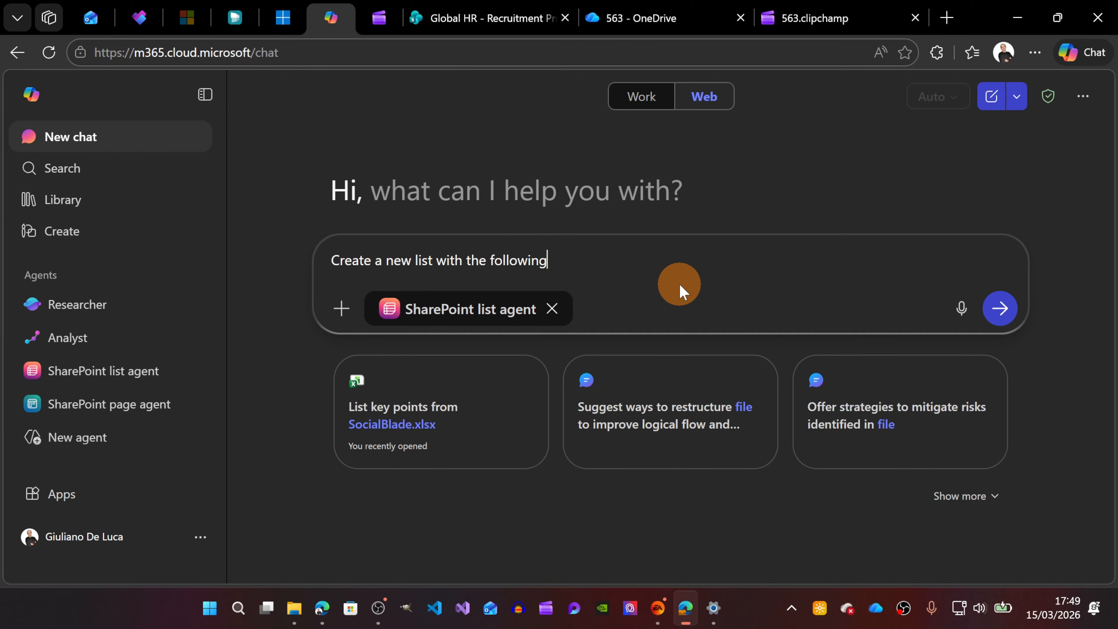
pyautogui.write(' columns: 1- Title, 2-')
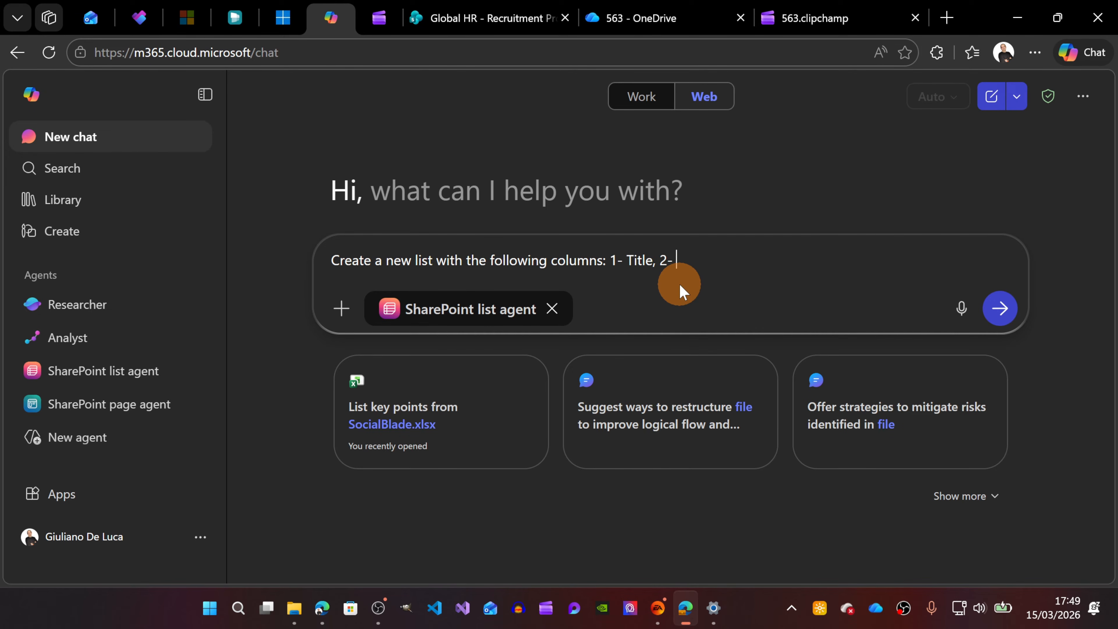
pyautogui.write('Category, 3- Device, ')
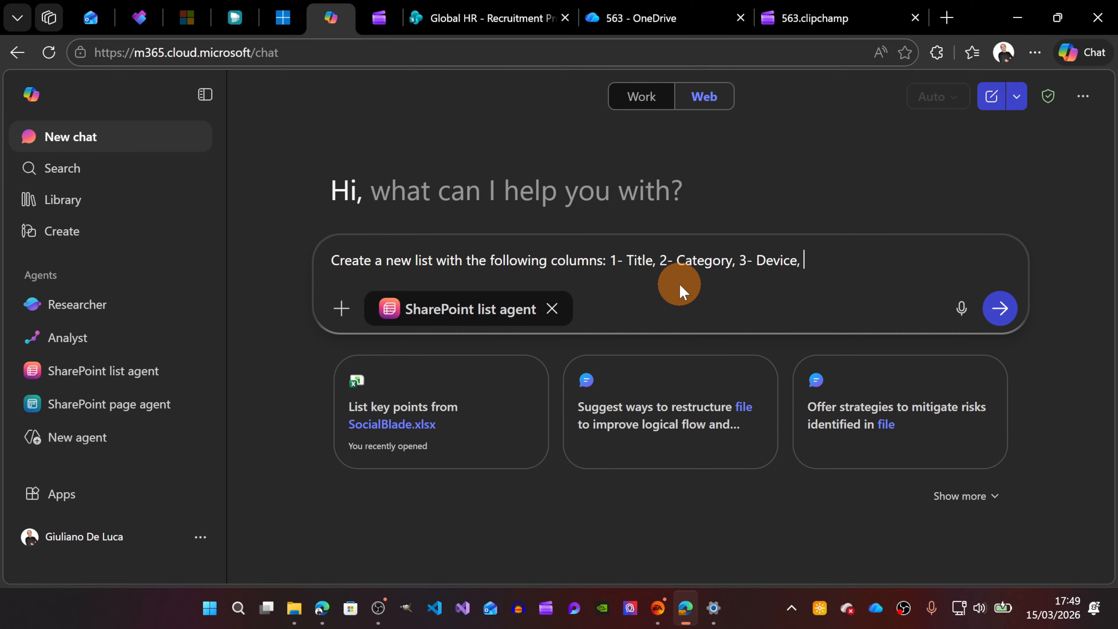
pyautogui.write('4, Color,')
# Correct the prompt's last column entry to "4- Color" without a trailing comma and send the prompt
pyautogui.press('Left')
pyautogui.press('Left')
pyautogui.press('Left')
pyautogui.press('Left')
pyautogui.press('Left')
pyautogui.press('Left')
pyautogui.press('BackSpace')
pyautogui.press('BackSpace')
pyautogui.write('-')
pyautogui.press('Right')
pyautogui.press('Right')
pyautogui.press('Right')
pyautogui.press('Right')
pyautogui.press('Right')
pyautogui.press('Right')
pyautogui.press('BackSpace')
pyautogui.click(1001, 307)
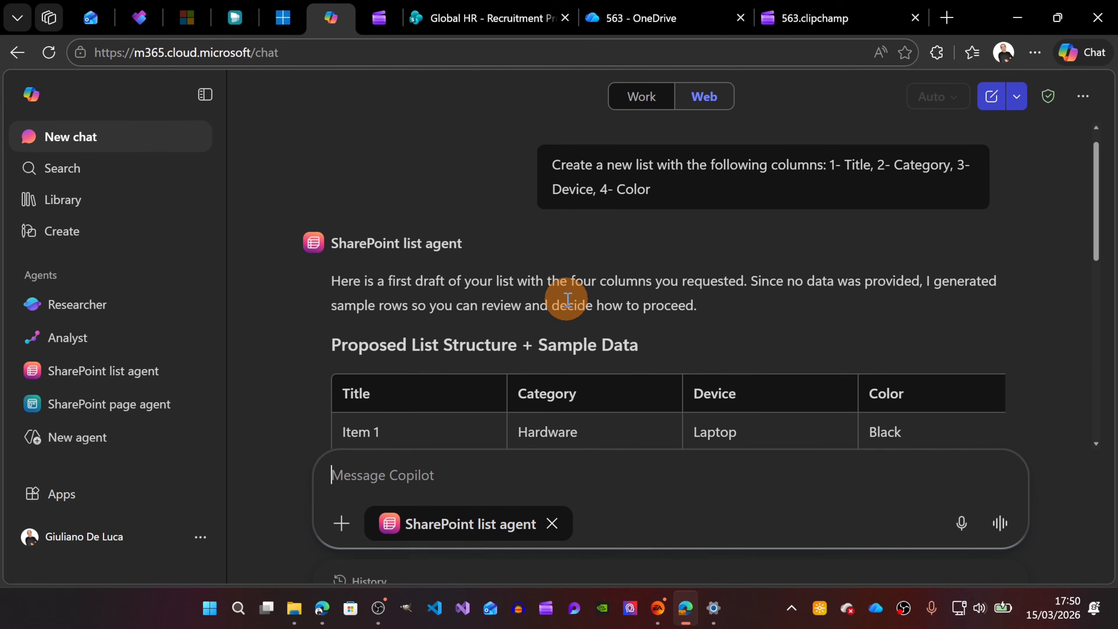
# Review the proposed list structure and sample rows, and copy "Use this structure" from option a into the reply
pyautogui.scroll(-3, 568, 300)
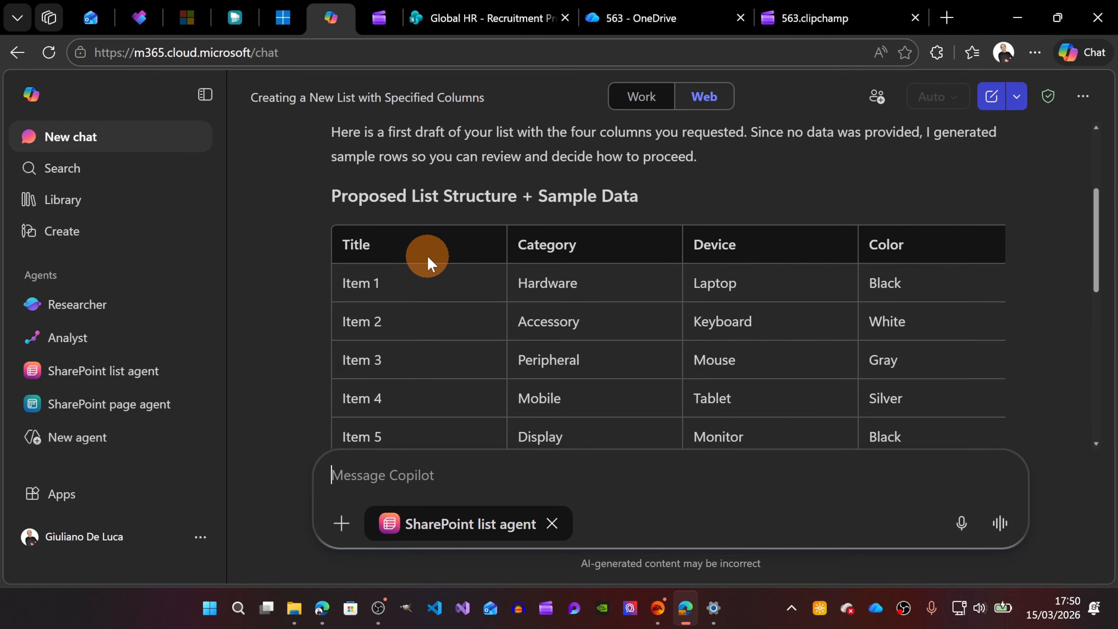
pyautogui.scroll(-2, 880, 247)
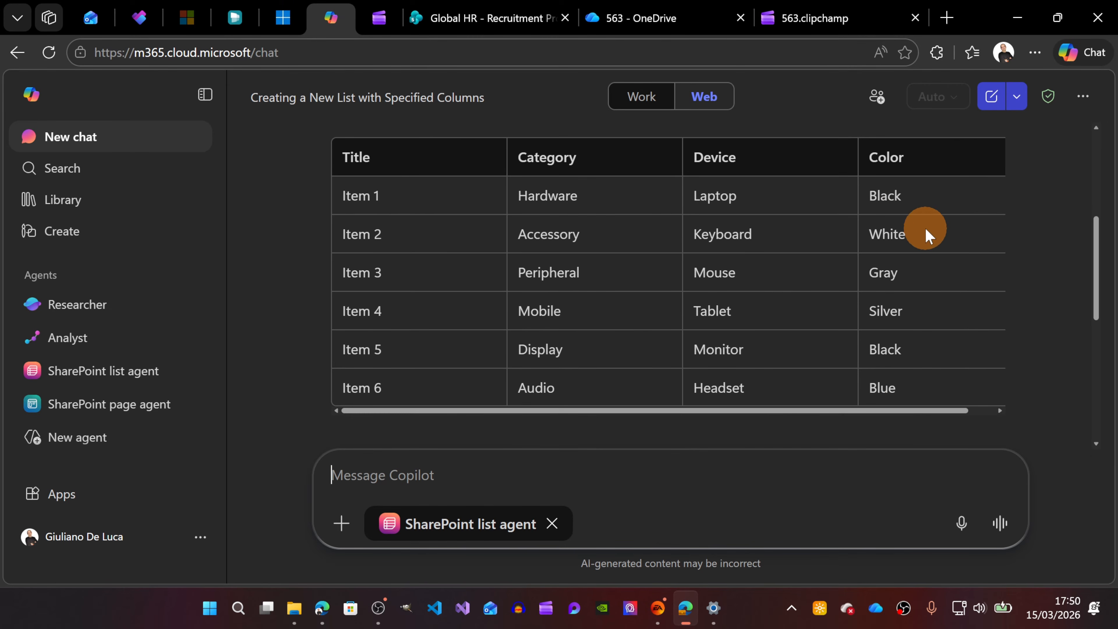
pyautogui.moveTo(874, 409)
pyautogui.mouseDown()
pyautogui.moveTo(916, 408)
pyautogui.moveTo(855, 413)
pyautogui.mouseUp()
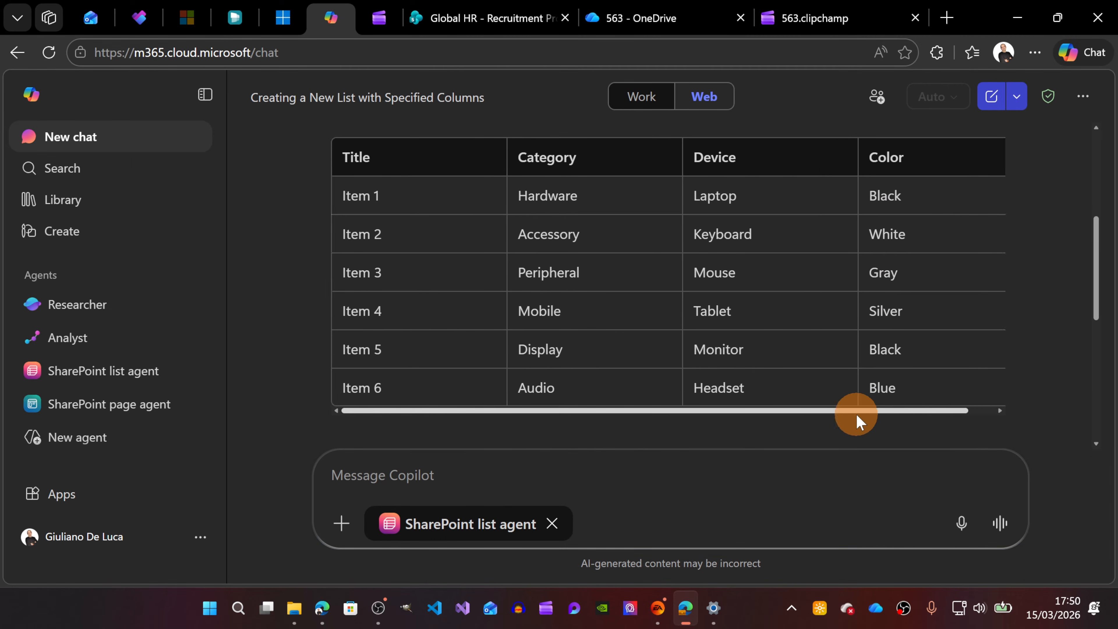
pyautogui.scroll(-3, 463, 209)
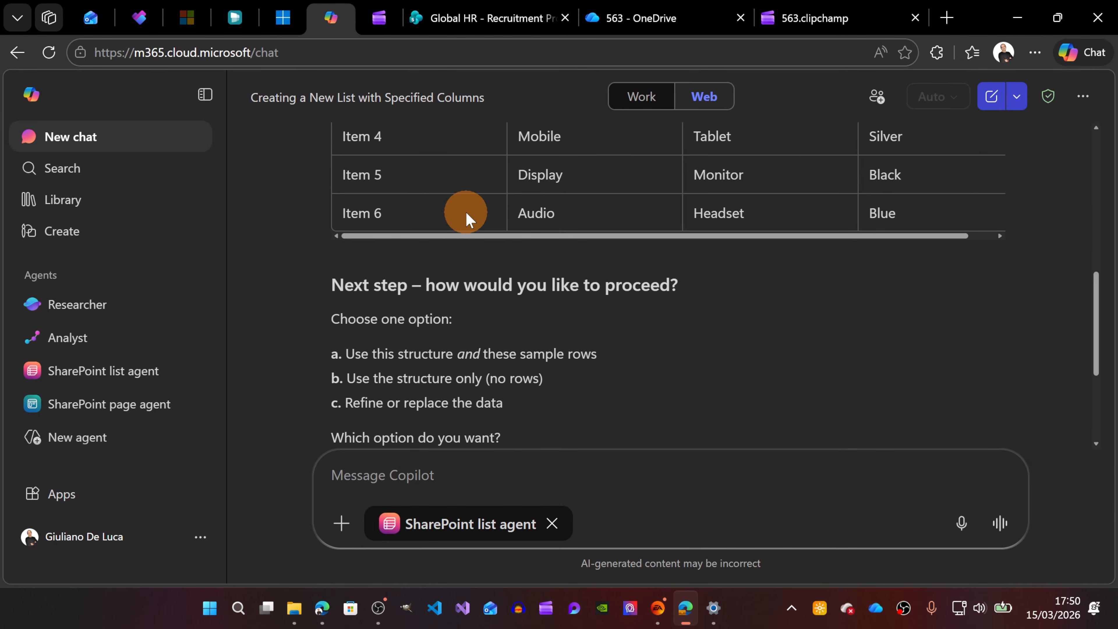
pyautogui.scroll(-2, 464, 210)
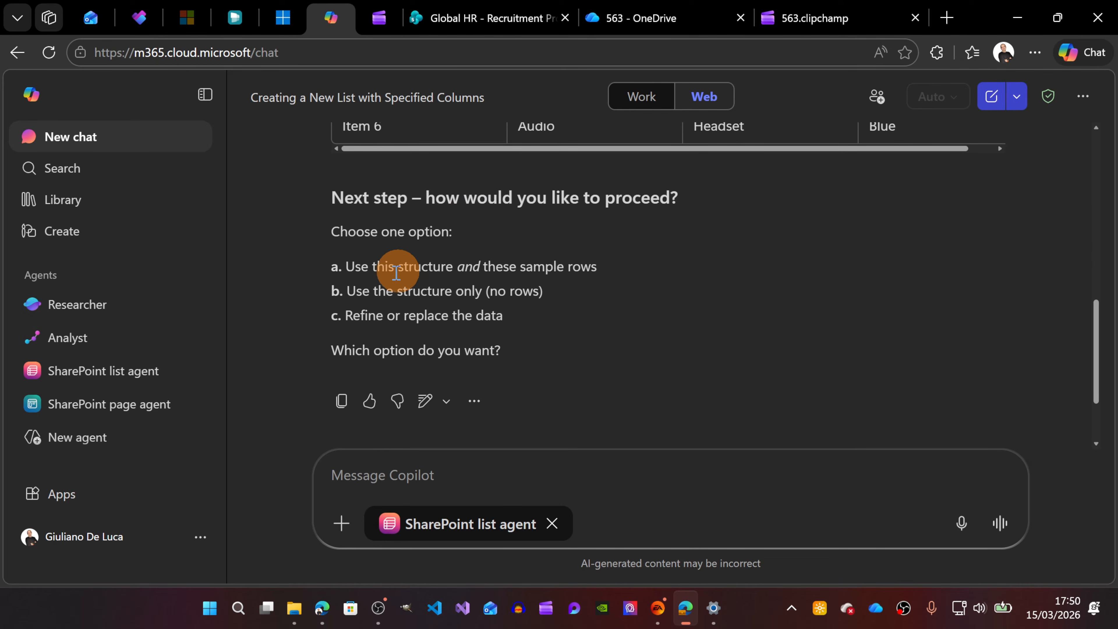
pyautogui.moveTo(366, 269); pyautogui.dragTo(335, 267)
pyautogui.hotkey('ctrl', 'c')
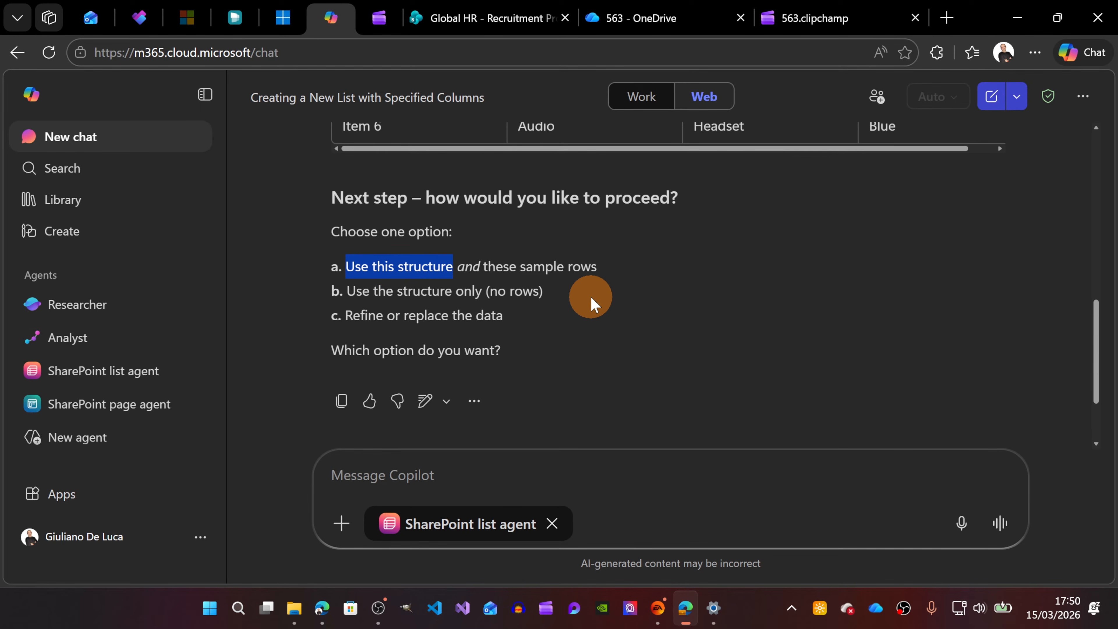
pyautogui.click(502, 469)
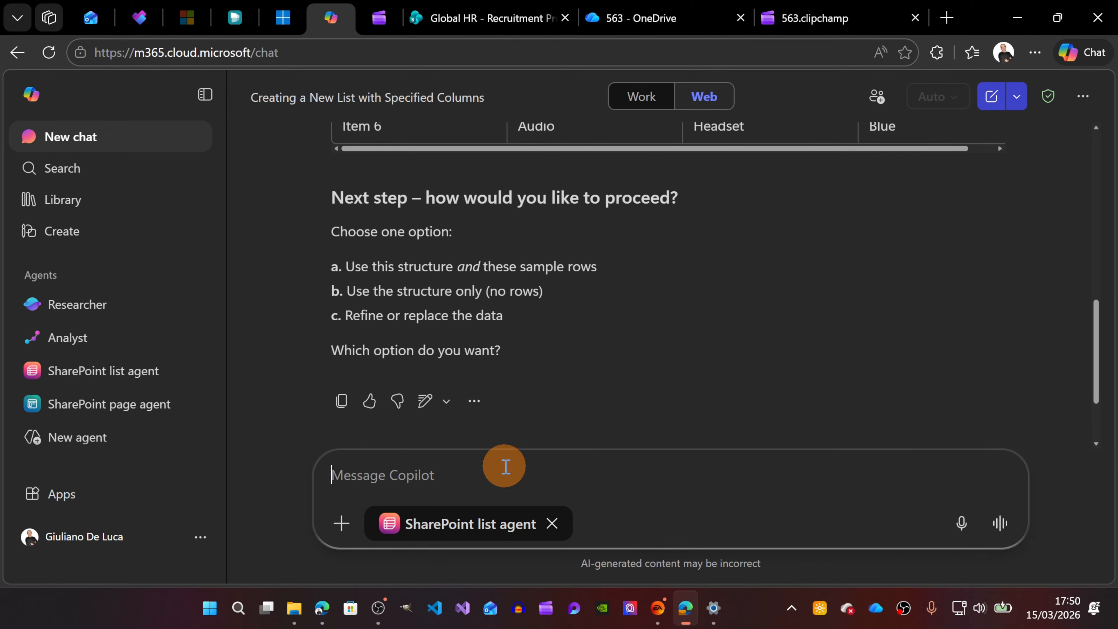
pyautogui.hotkey('ctrl', 'v')
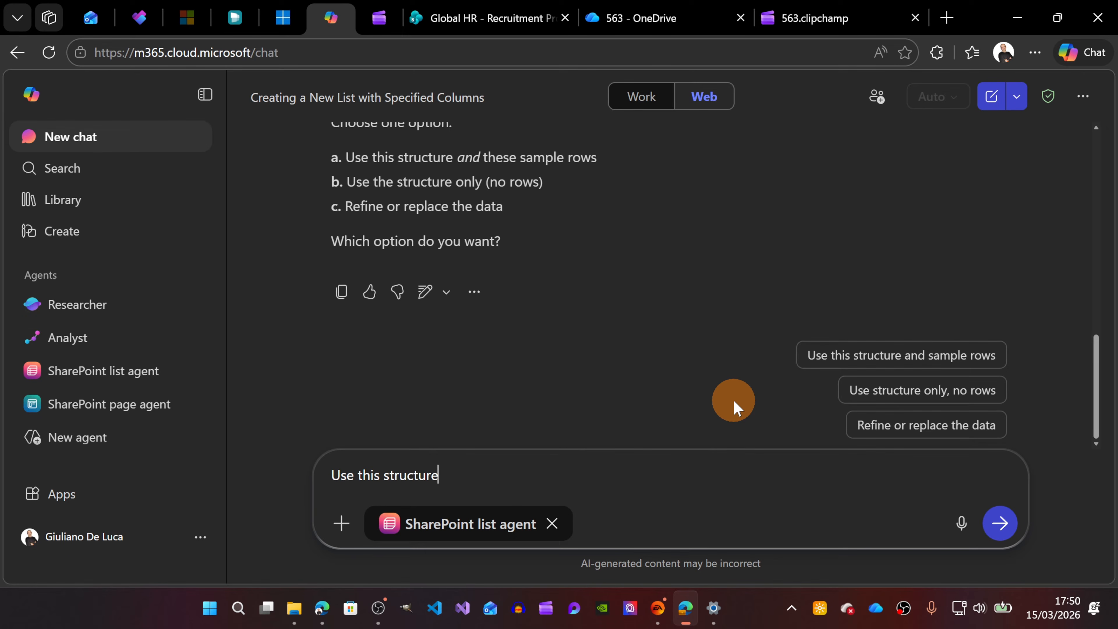
# Complete the reply with "and create a new view to group by device" and send it to the agent
pyautogui.scroll(2, 704, 419)
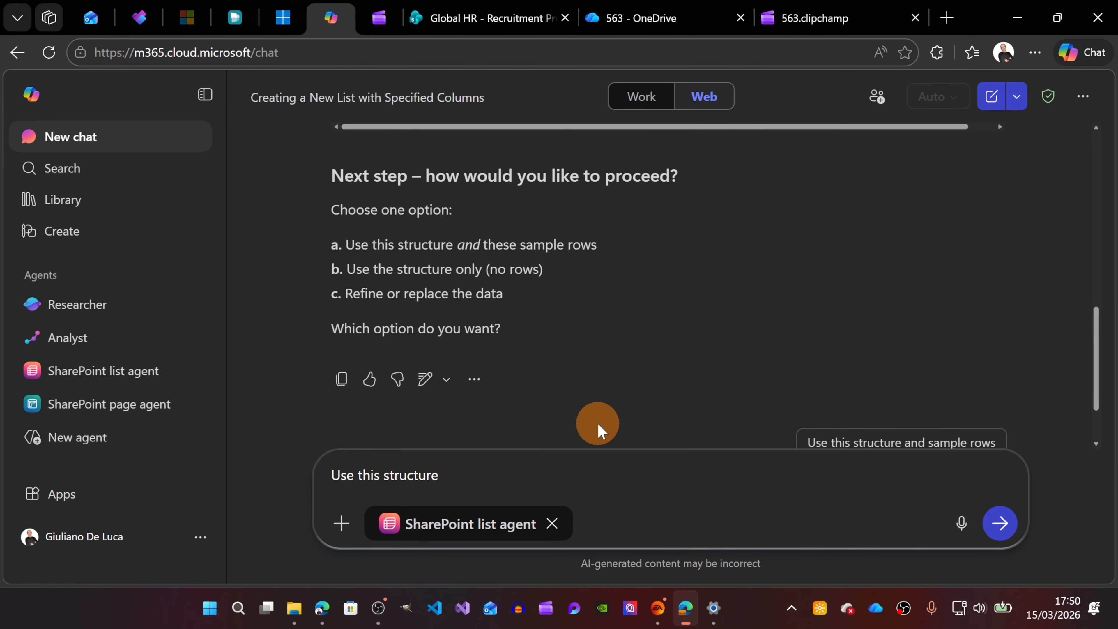
pyautogui.write('and create a new')
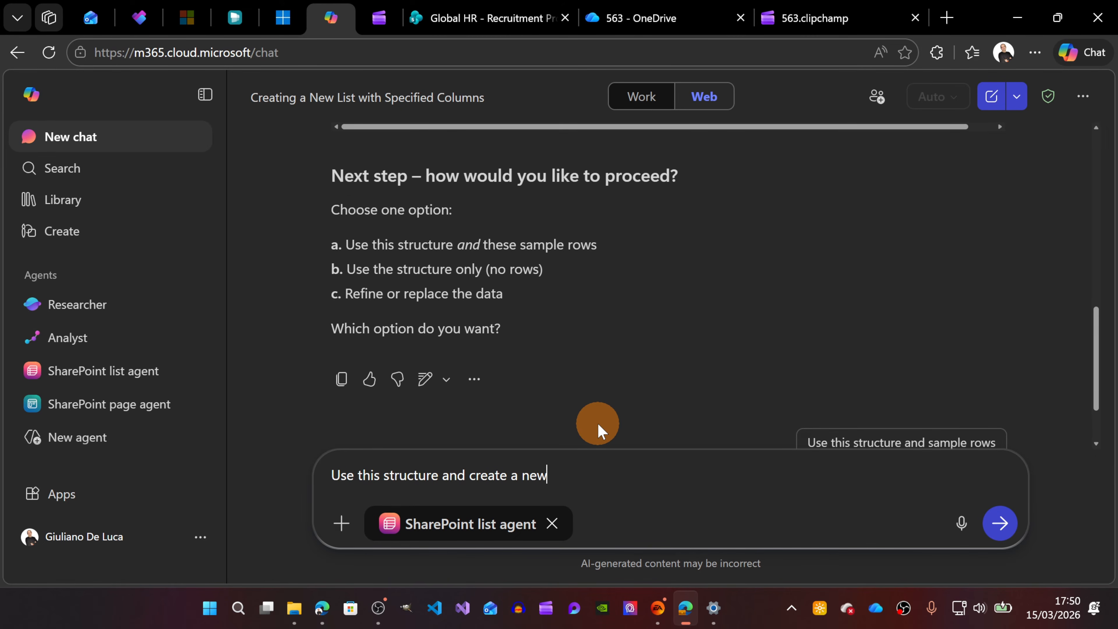
pyautogui.write(' view to group b')
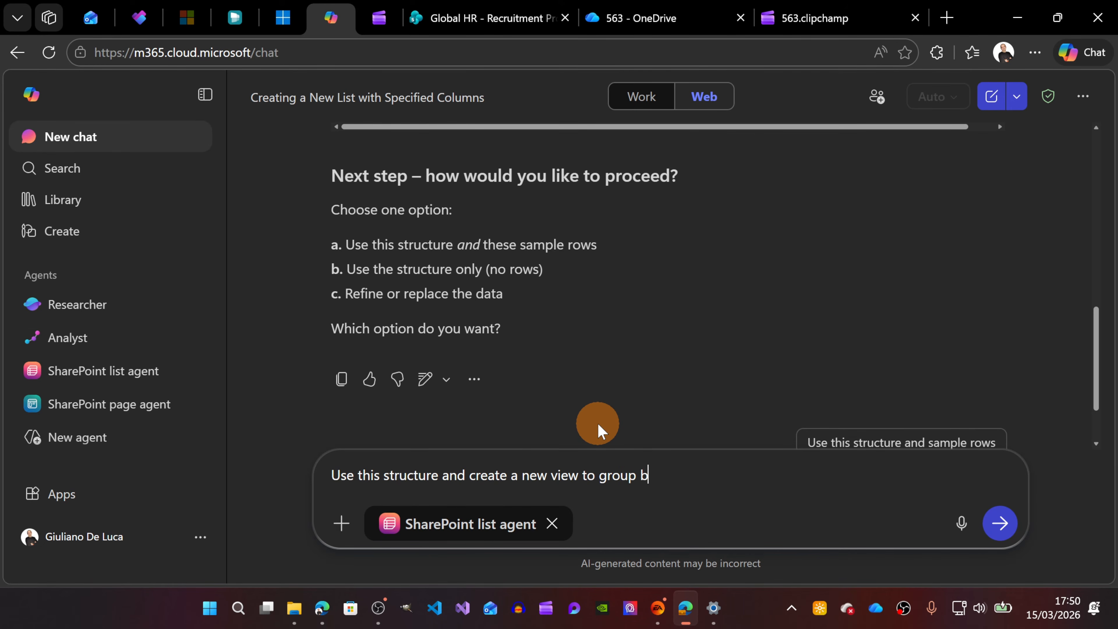
pyautogui.write('y device')
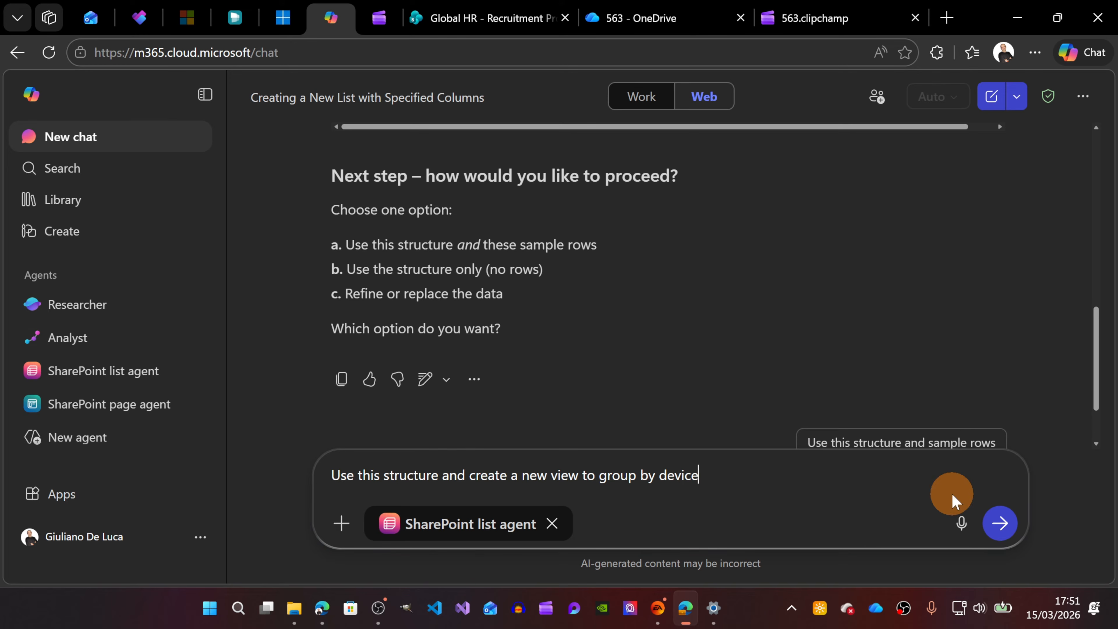
pyautogui.click(1002, 529)
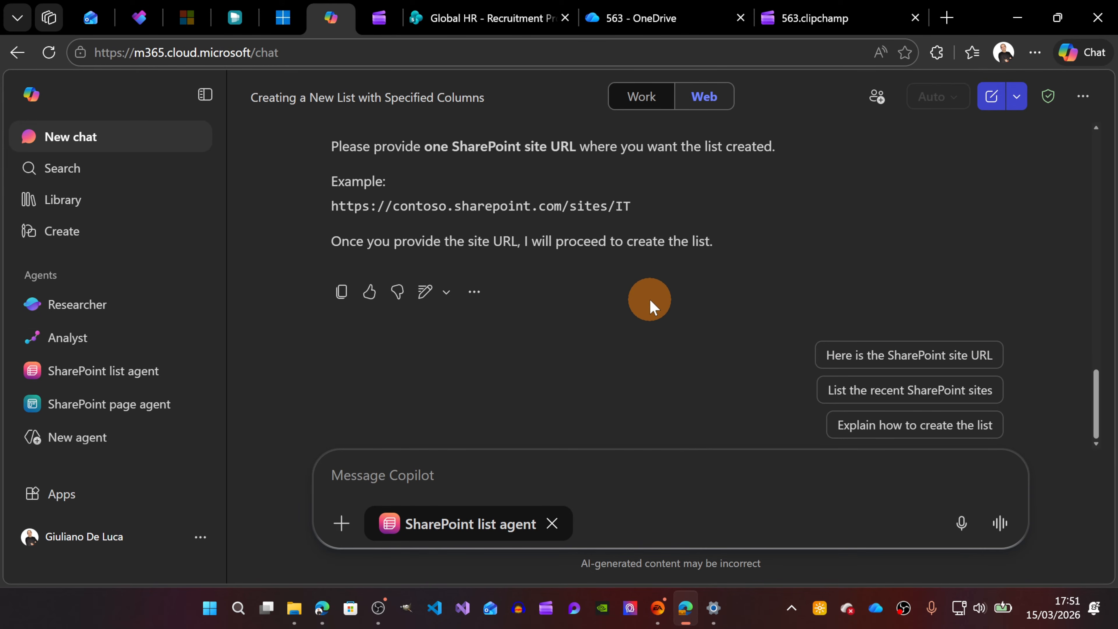
# Copy the example site URL from the agent's reply into the message, replacing "Use this structure"
pyautogui.moveTo(646, 212); pyautogui.dragTo(323, 214)
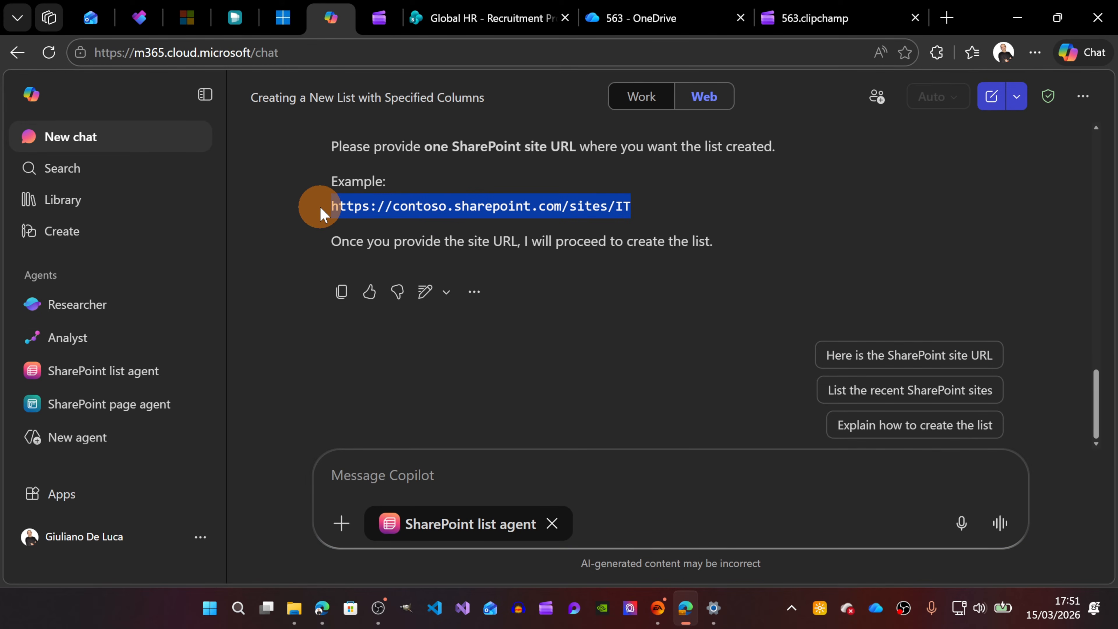
pyautogui.click(467, 475)
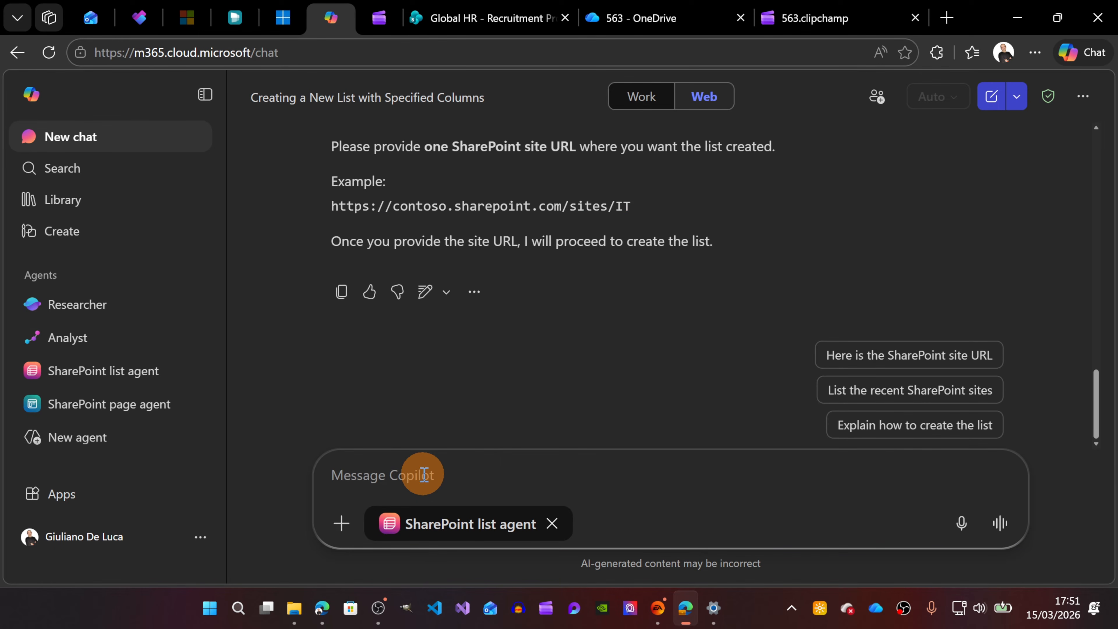
pyautogui.write('Use this structure')
pyautogui.moveTo(672, 205); pyautogui.dragTo(325, 207)
pyautogui.hotkey('ctrl', 'c')
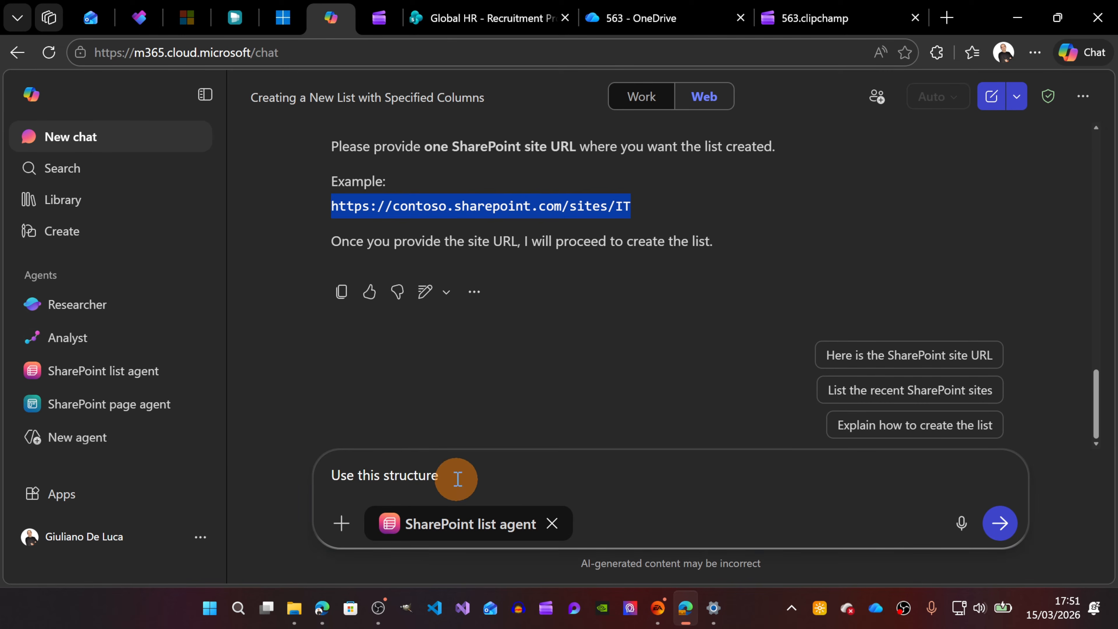
pyautogui.moveTo(458, 479); pyautogui.dragTo(270, 482)
pyautogui.hotkey('ctrl', 'v')
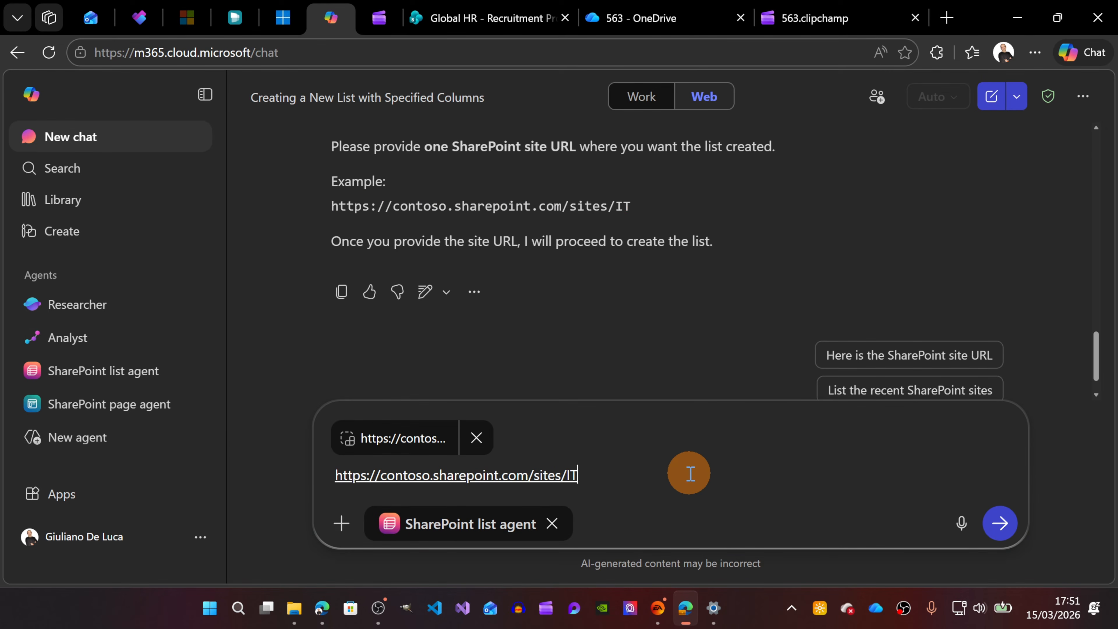
pyautogui.press('Home')
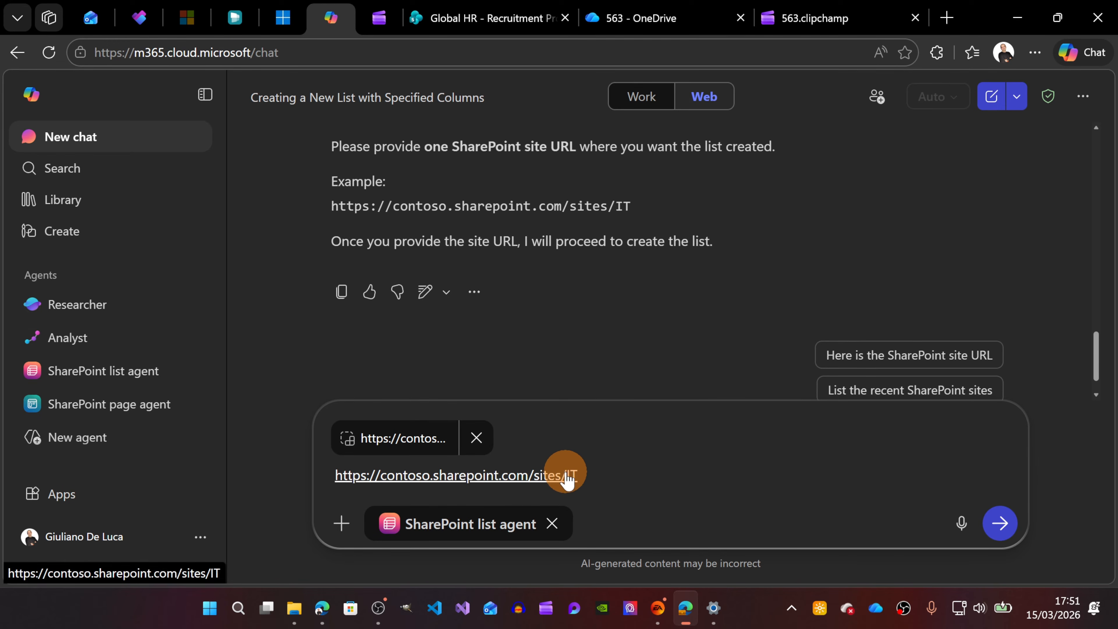
# Replace the message text with the site URL giuleon.sharepoint.com/sites/globalit and send it to the agent
pyautogui.tripleClick(578, 469)
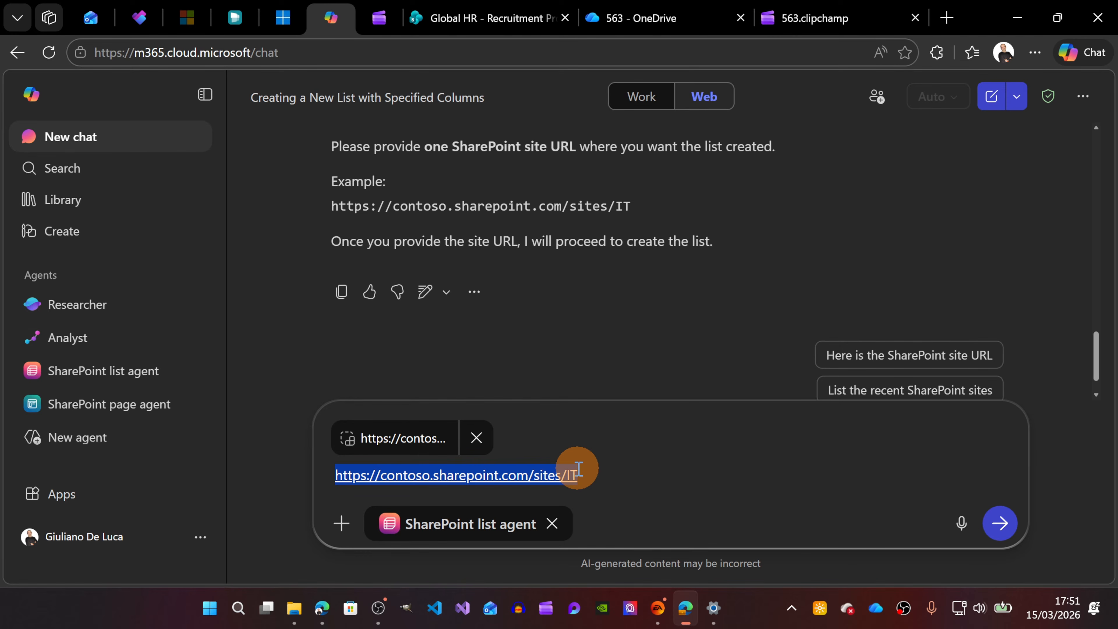
pyautogui.write('giuleon')
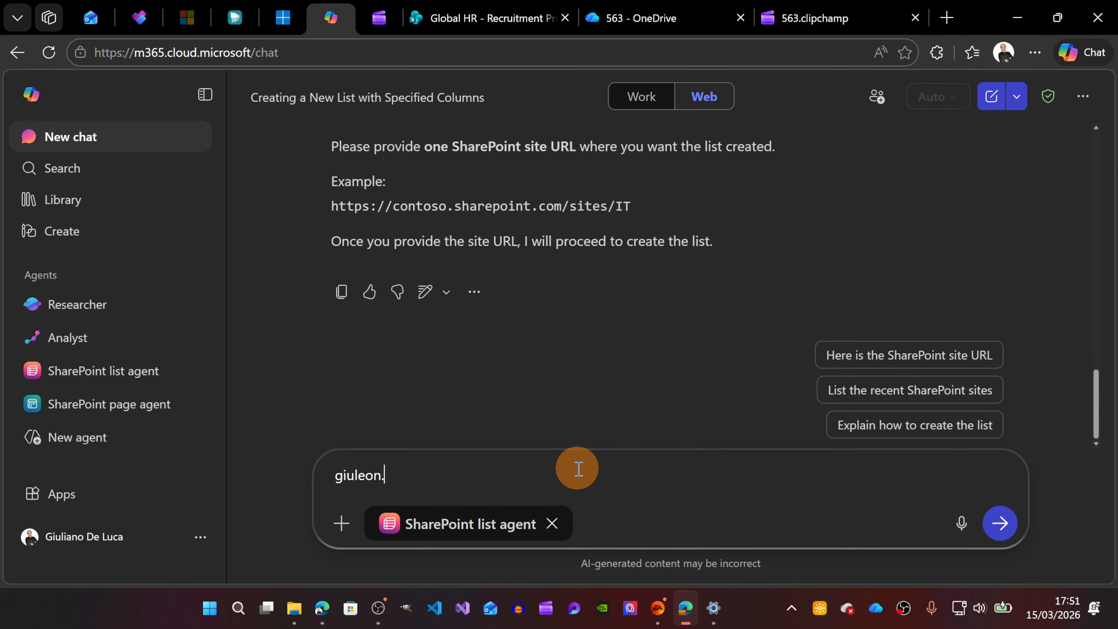
pyautogui.write('.sharepoint.com')
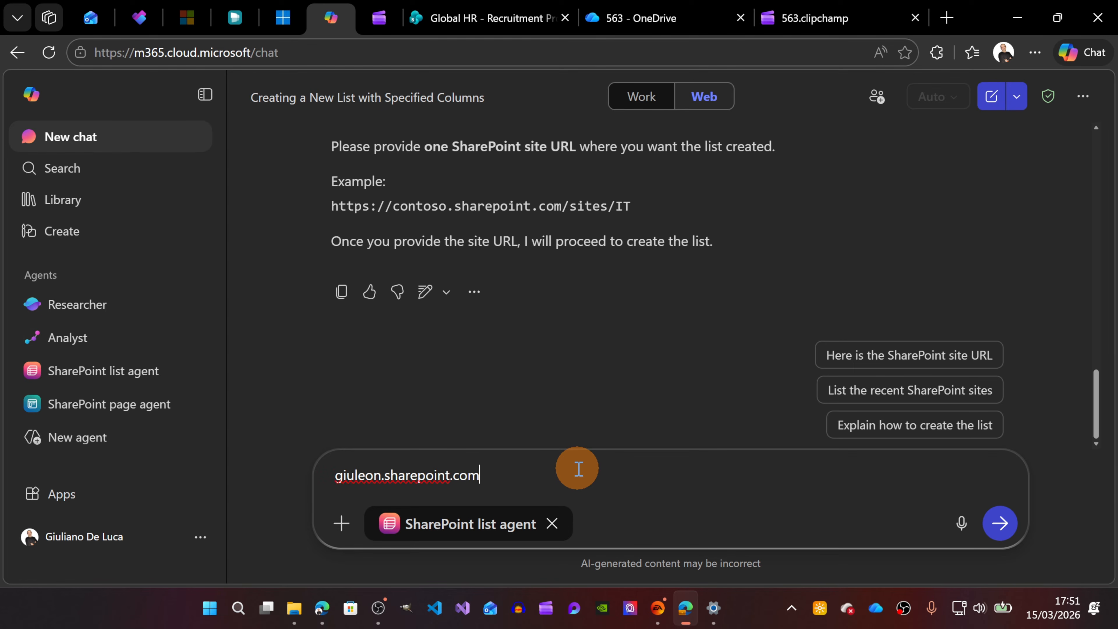
pyautogui.write('/sites/globalit')
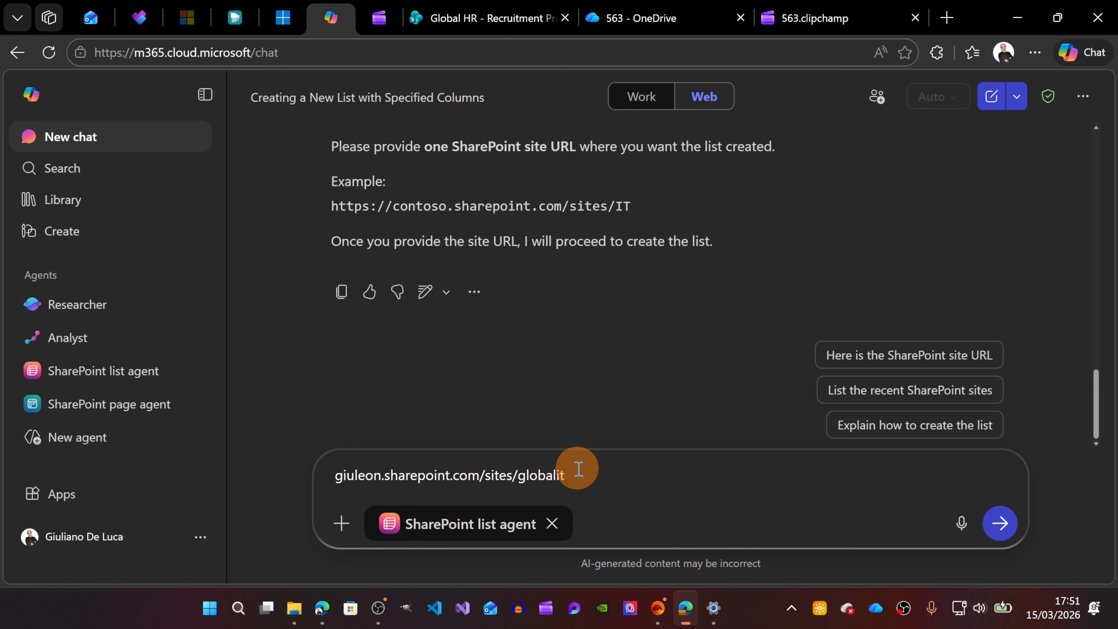
pyautogui.press('Left')
pyautogui.press('Left')
pyautogui.press('Left')
pyautogui.press('Left')
pyautogui.press('Left')
pyautogui.press('Left')
pyautogui.press('Left')
pyautogui.press('Left')
pyautogui.press('Left')
pyautogui.press('Left')
pyautogui.press('Left')
pyautogui.press('Left')
pyautogui.press('Left')
pyautogui.press('Left')
pyautogui.press('Left')
pyautogui.press('Left')
pyautogui.press('Left')
pyautogui.press('Left')
pyautogui.press('Left')
pyautogui.press('Left')
pyautogui.press('Left')
pyautogui.press('Left')
pyautogui.press('Left')
pyautogui.press('Left')
pyautogui.press('Left')
pyautogui.press('Left')
pyautogui.press('Left')
pyautogui.press('Left')
pyautogui.press('Left')
pyautogui.press('Return')
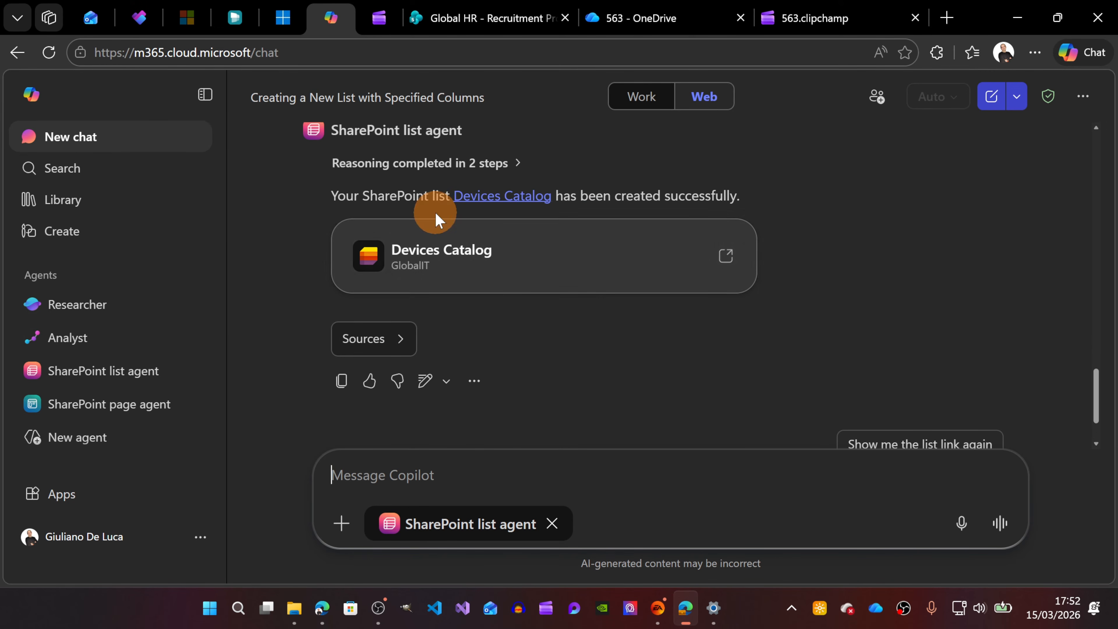
# Open the created Devices Catalog list and check its columns, items and site address
pyautogui.click(482, 263)
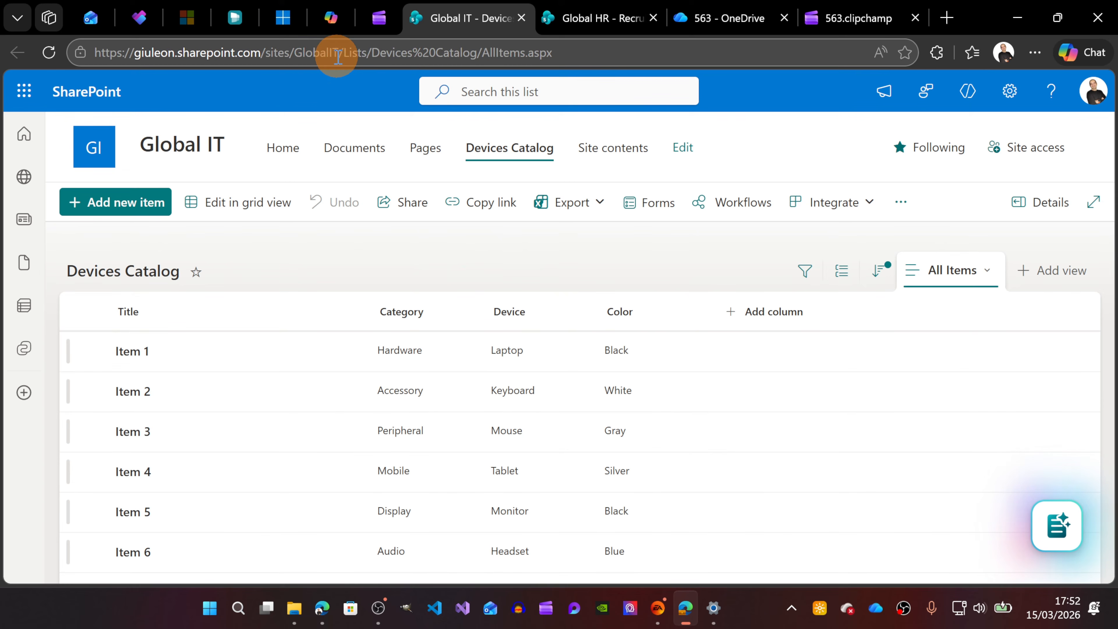
pyautogui.moveTo(338, 51); pyautogui.dragTo(260, 48)
pyautogui.click(379, 125)
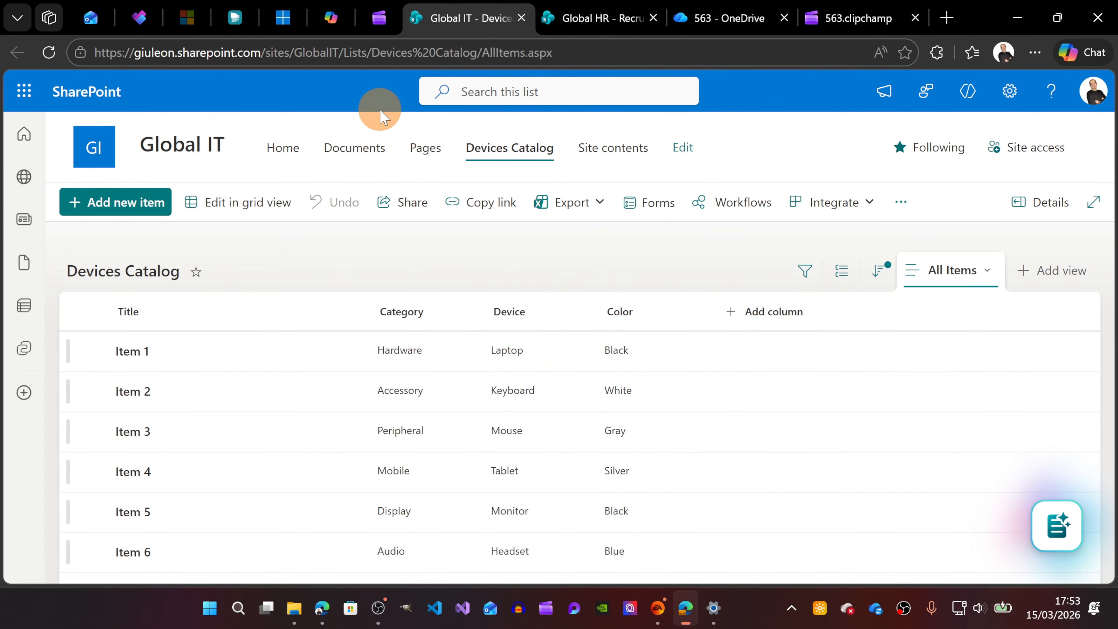
# Return to Copilot, start a fresh SharePoint list agent conversation, and ask "Could you create doc libraries"
pyautogui.click(331, 19)
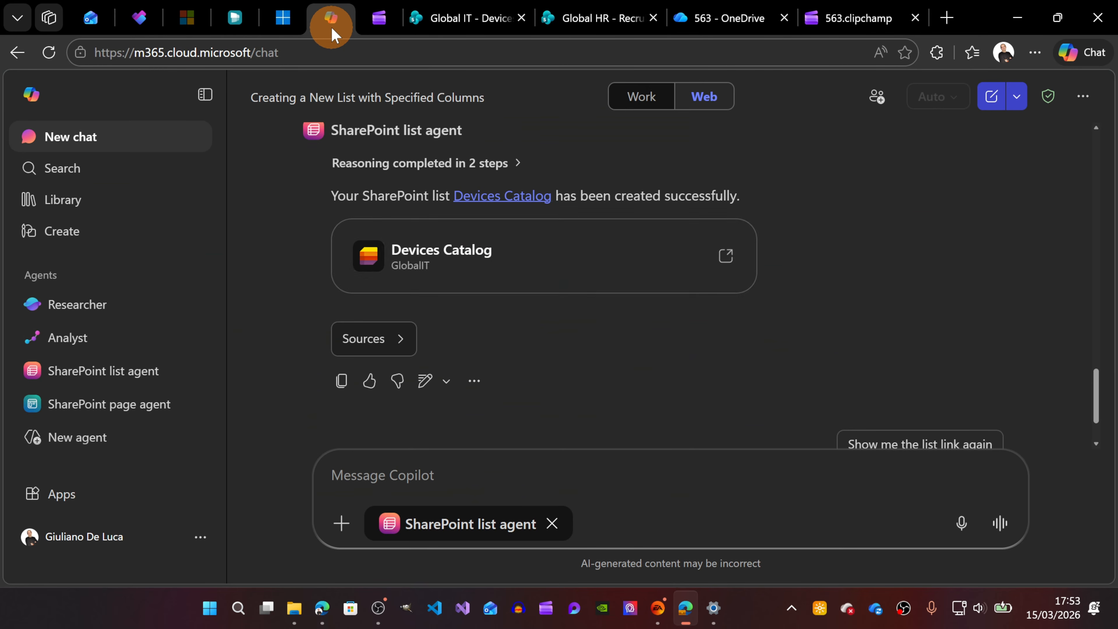
pyautogui.scroll(5, 542, 305)
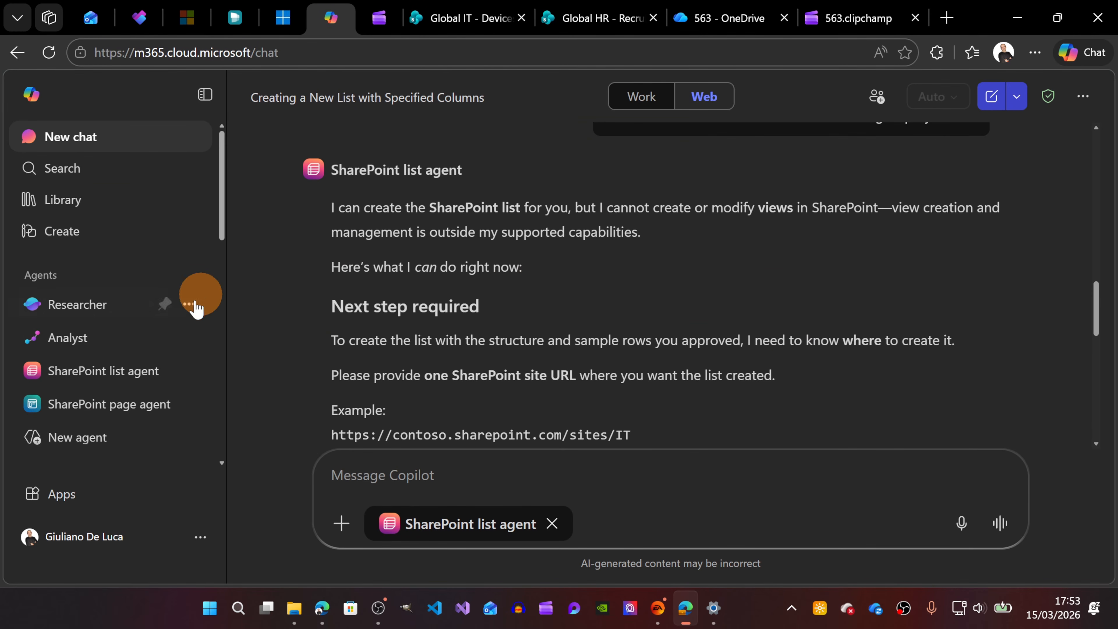
pyautogui.click(101, 381)
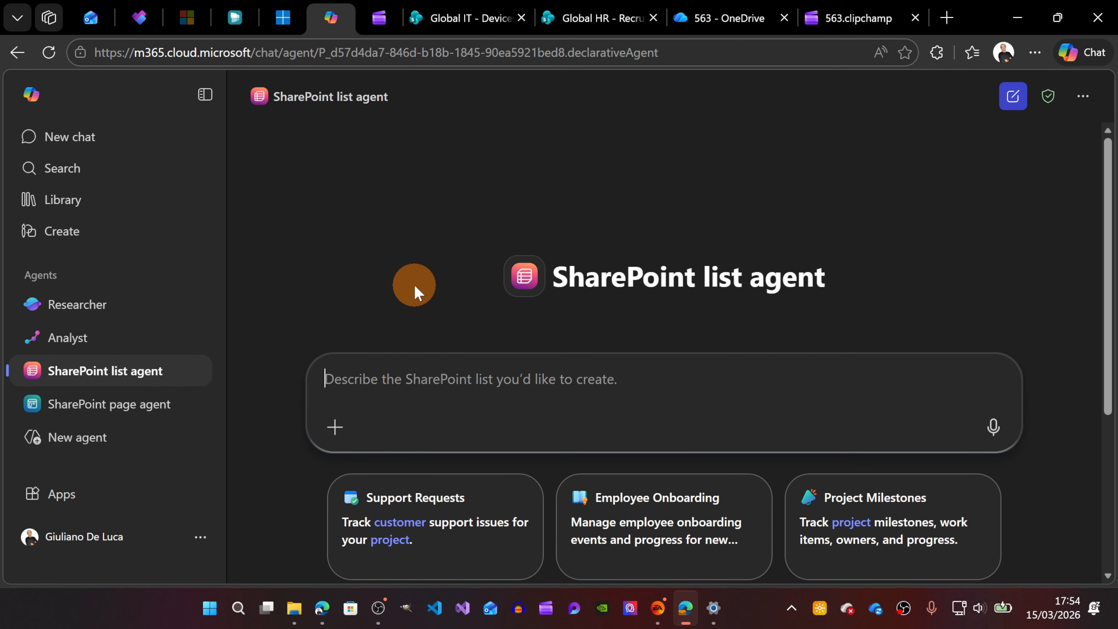
pyautogui.write('Could ')
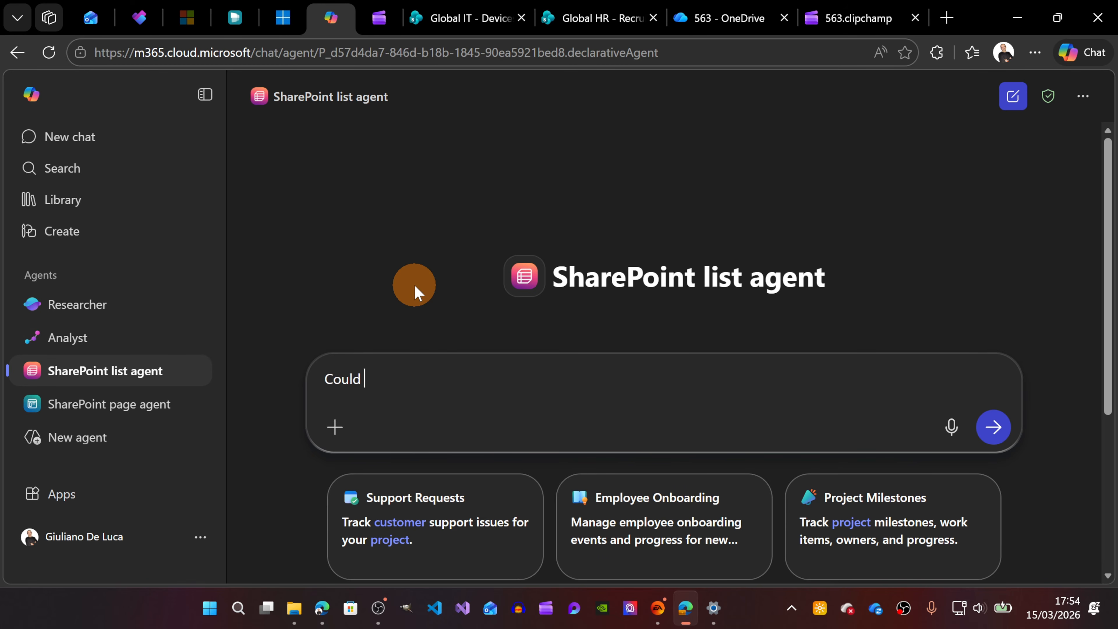
pyautogui.write('you create doc libraries')
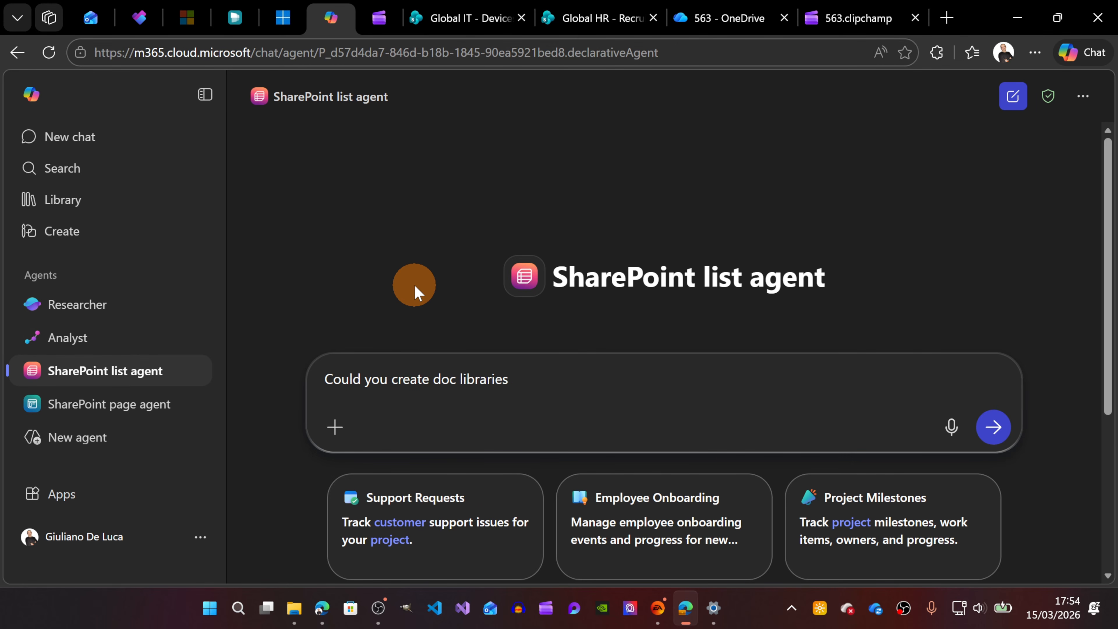
pyautogui.press('Return')
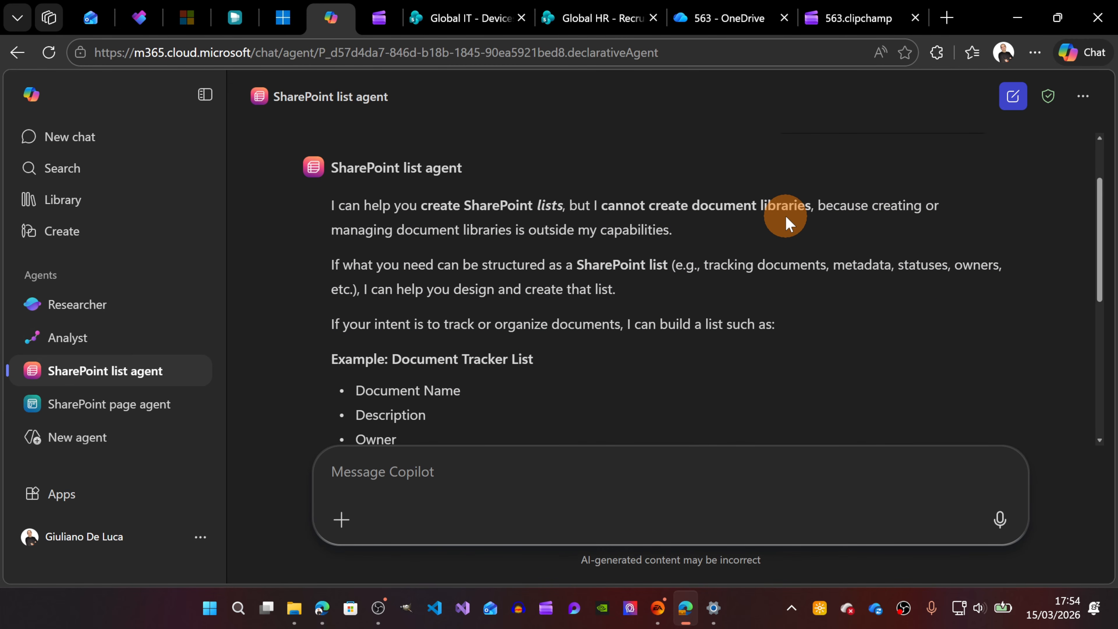
pyautogui.scroll(-1, 792, 262)
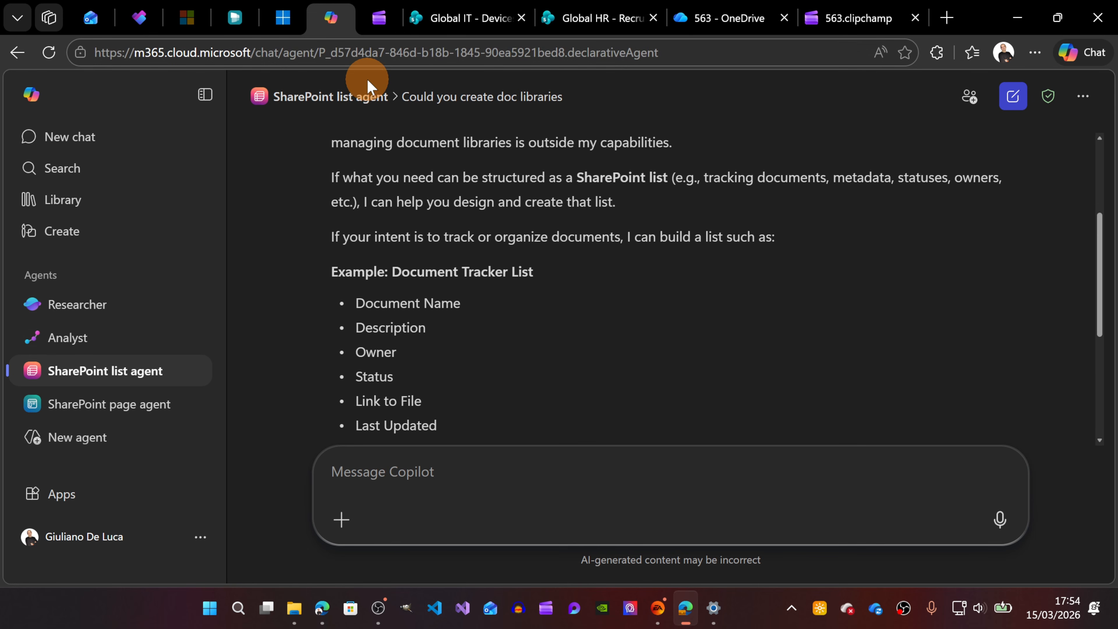
# Switch to the Microsoft 365 admin center in a new browser tab and show all agents
pyautogui.click(947, 18)
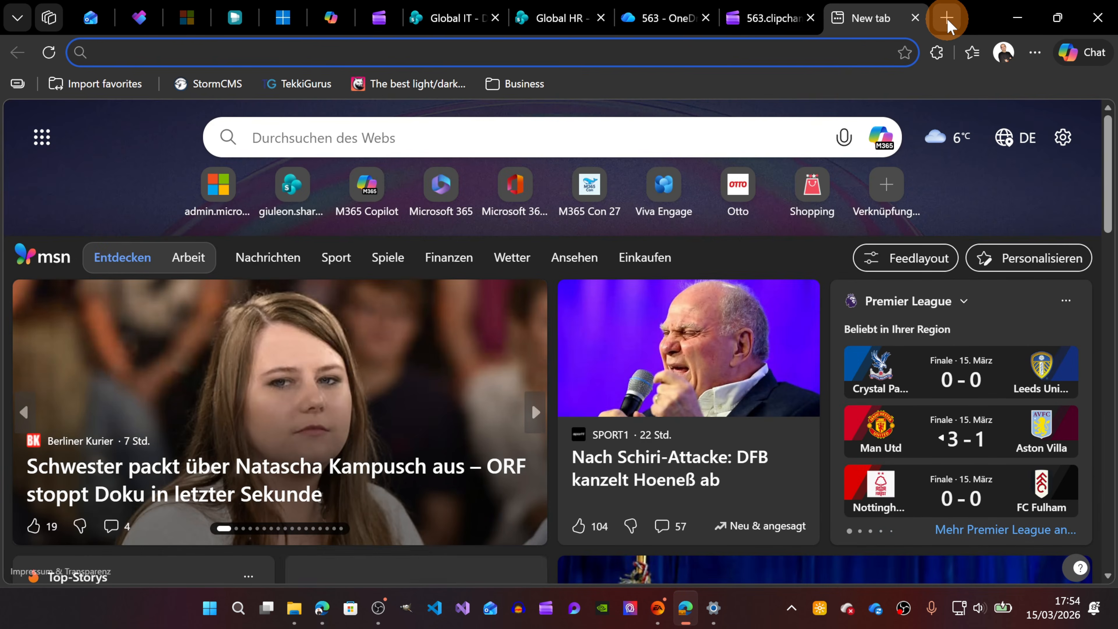
pyautogui.write('admin')
pyautogui.press('Return')
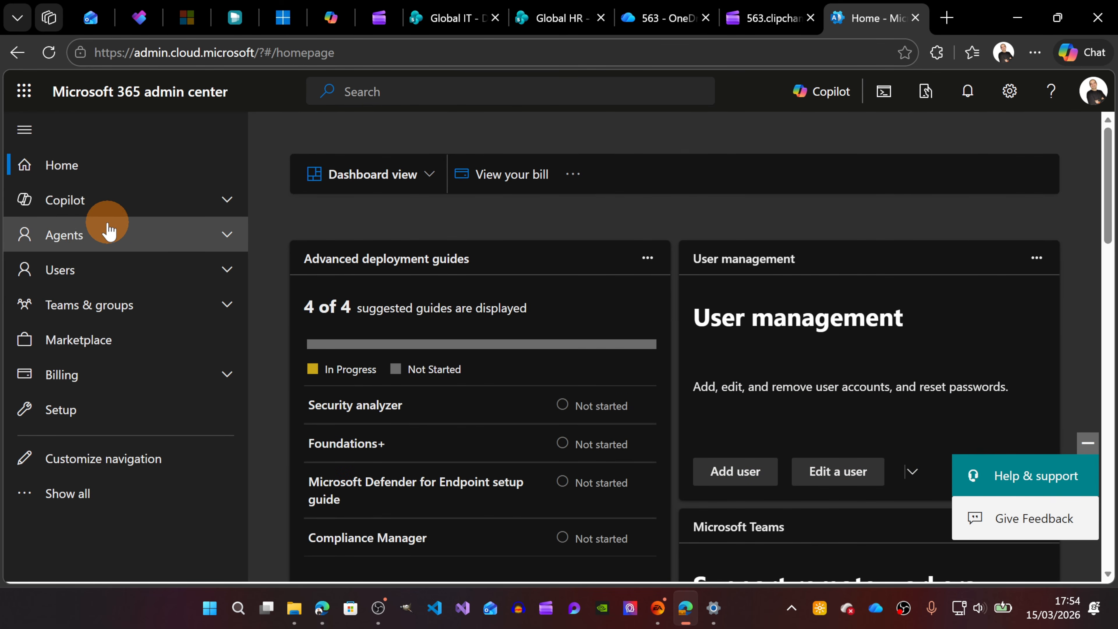
pyautogui.click(124, 248)
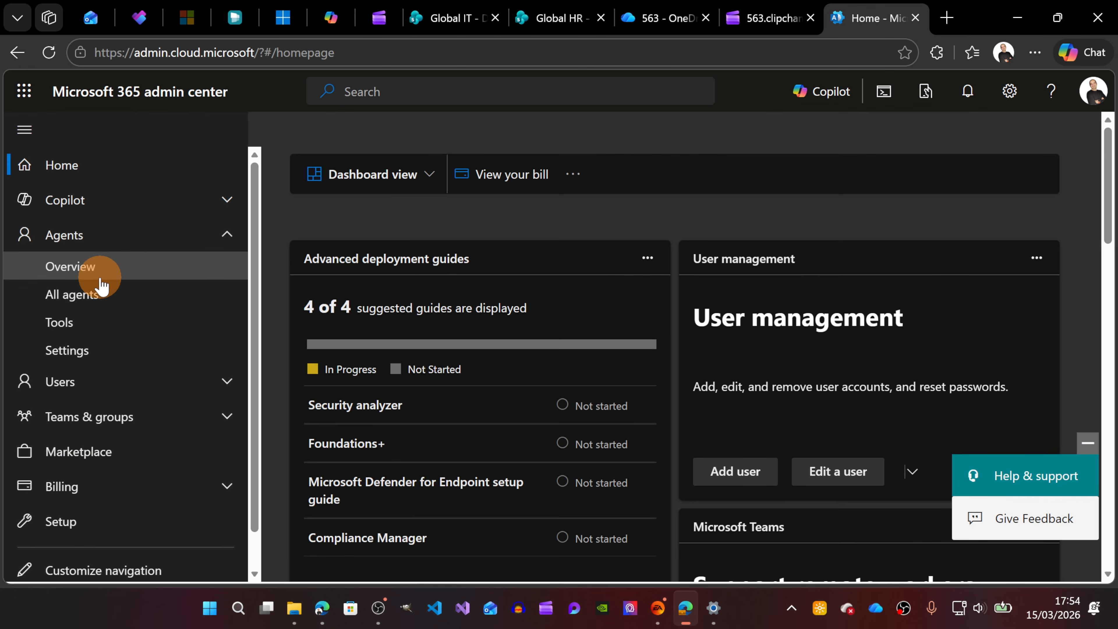
pyautogui.click(99, 294)
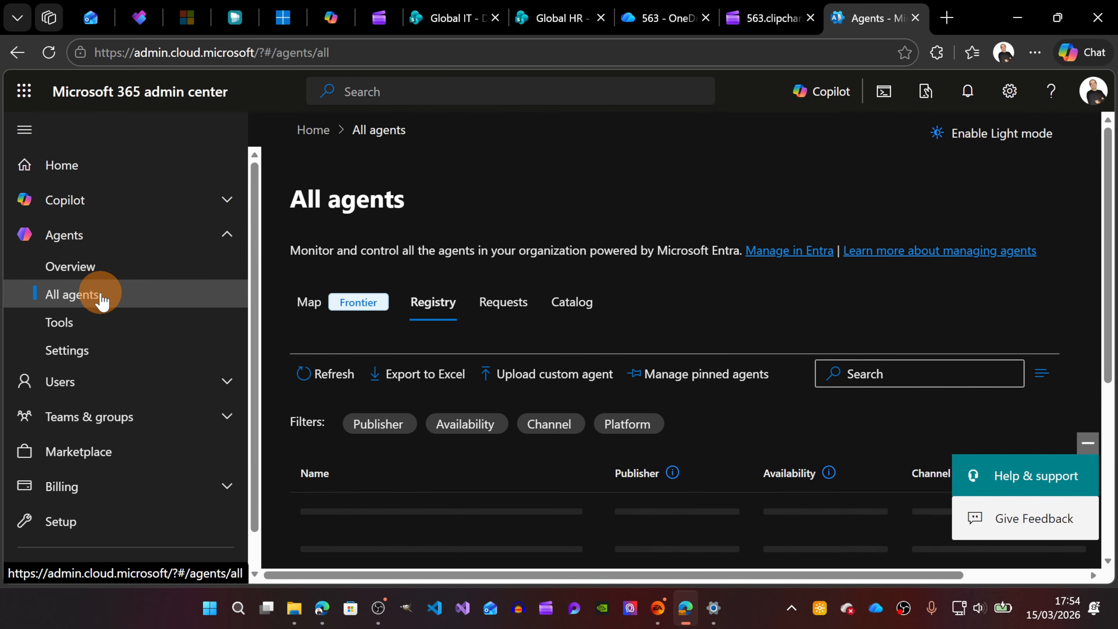
# Search the agent registry for "sharepoint" and open the details of the SharePoint list agent
pyautogui.scroll(-5, 953, 320)
pyautogui.scroll(3, 953, 321)
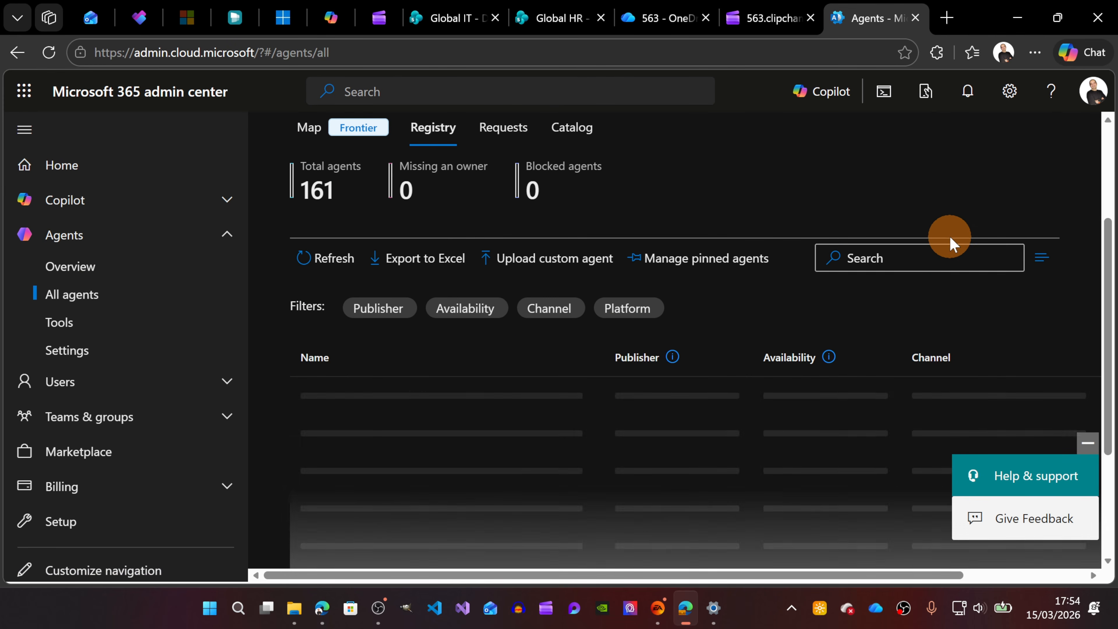
pyautogui.click(936, 253)
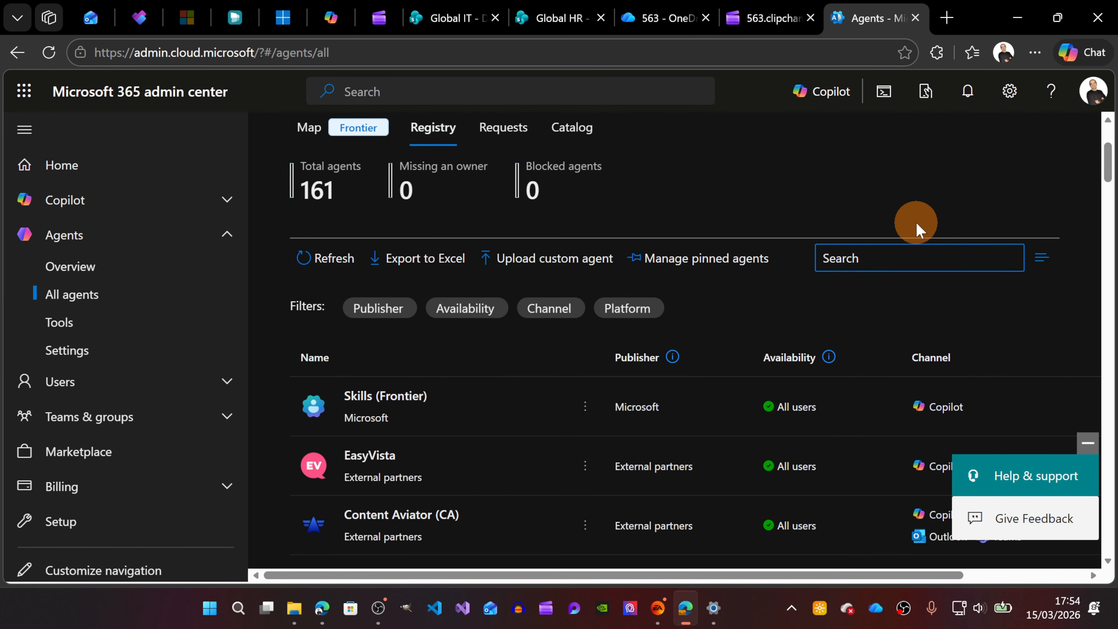
pyautogui.write('sharepoint')
pyautogui.press('Return')
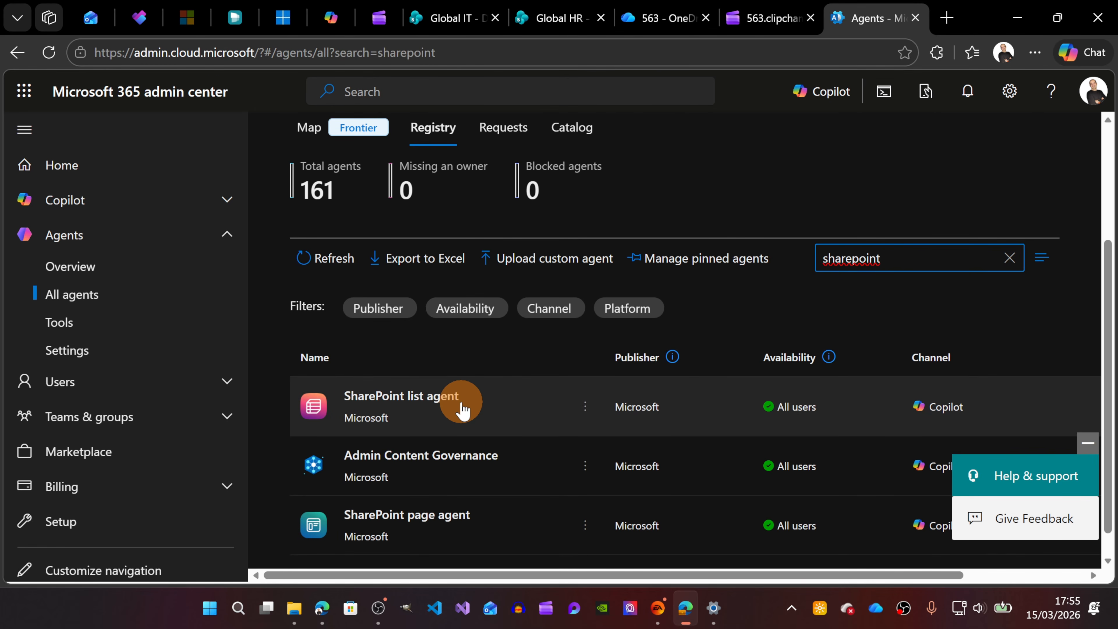
pyautogui.click(506, 407)
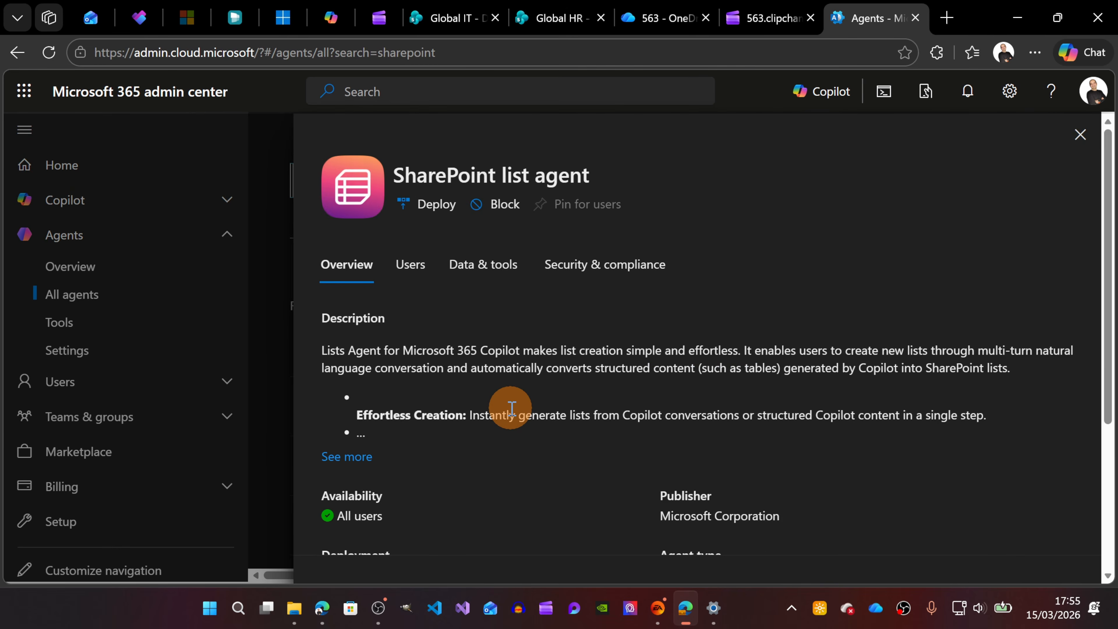
# Review the SharePoint list agent's overview, allowed-user options, and data and tools capabilities, ending back on the overview
pyautogui.scroll(-4, 511, 388)
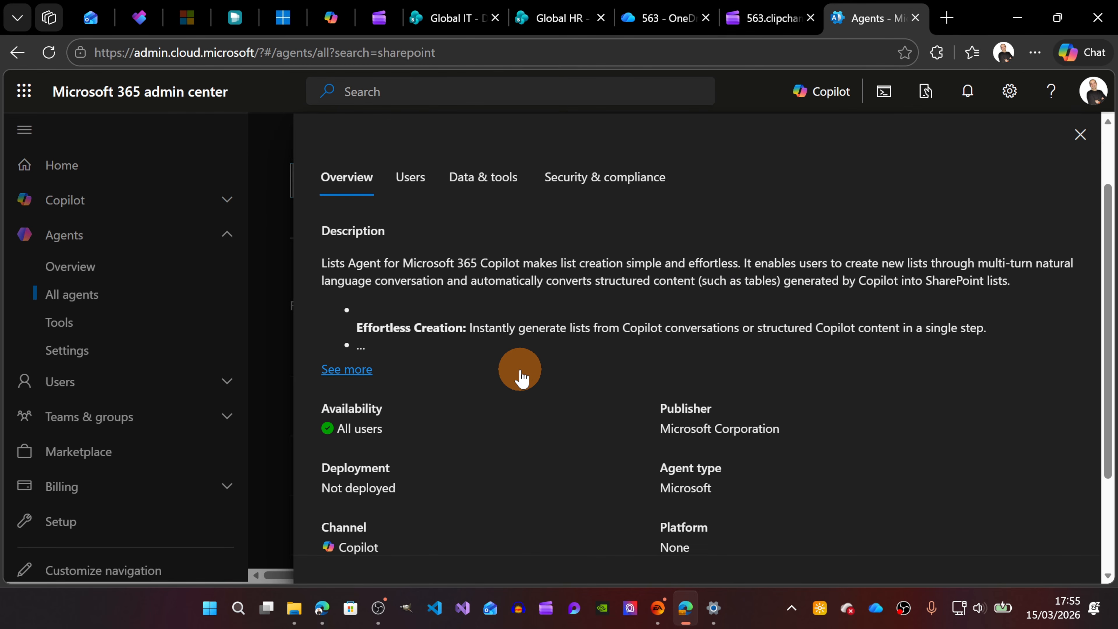
pyautogui.scroll(4, 521, 376)
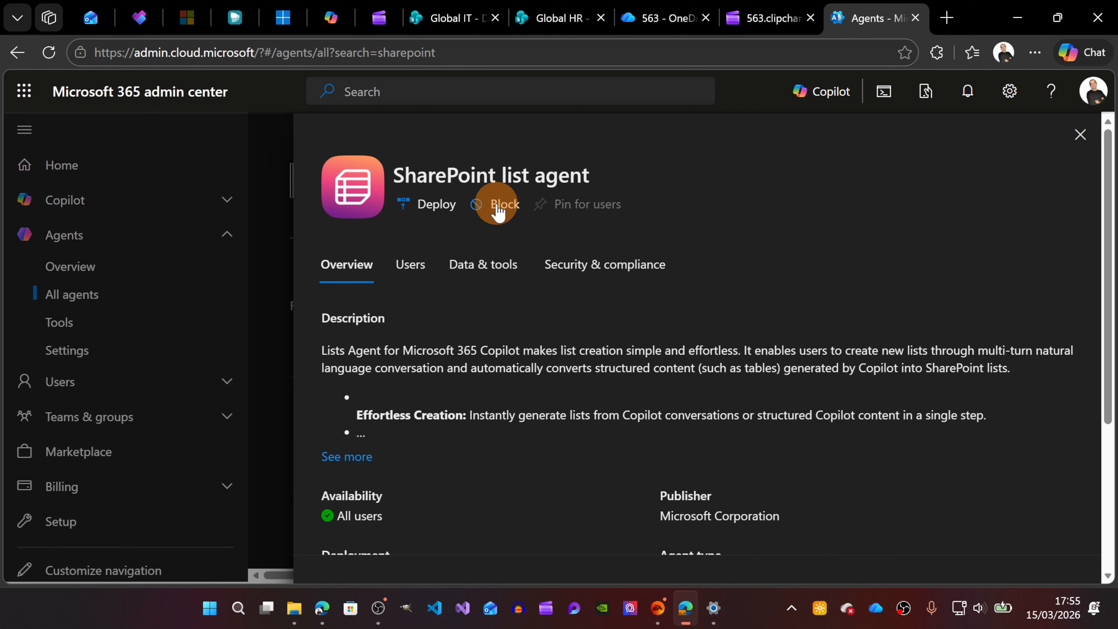
pyautogui.click(423, 263)
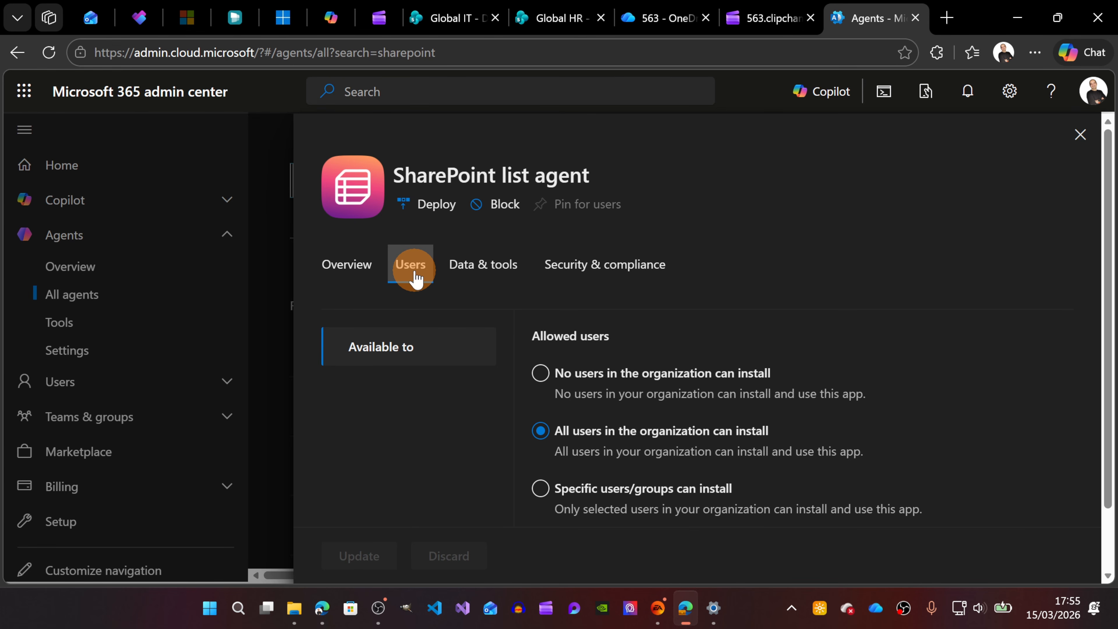
pyautogui.scroll(-2, 526, 341)
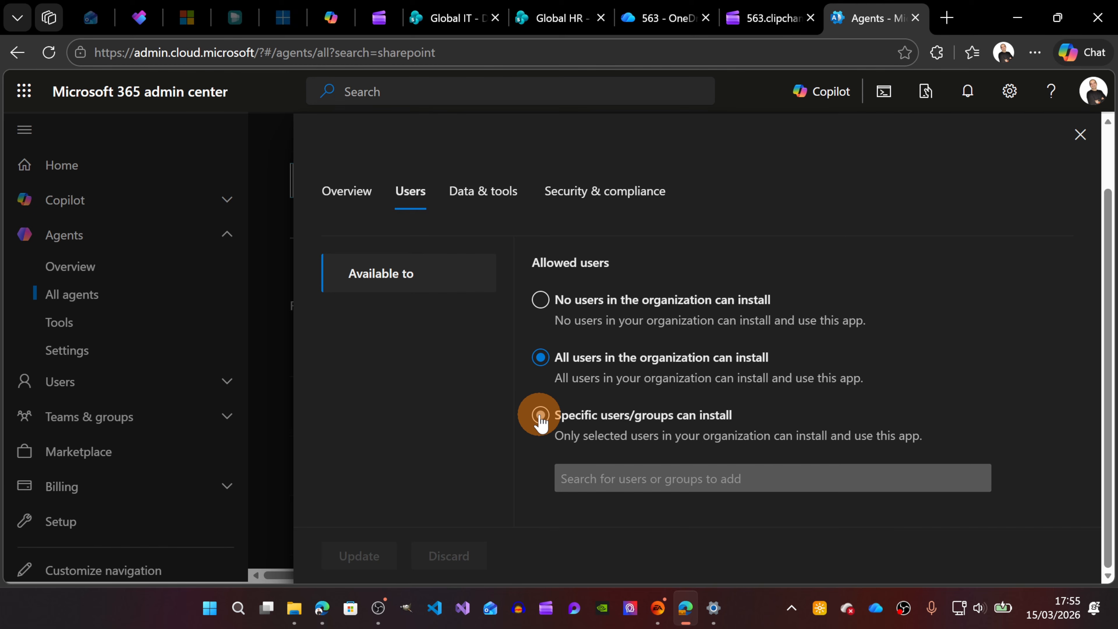
pyautogui.click(478, 264)
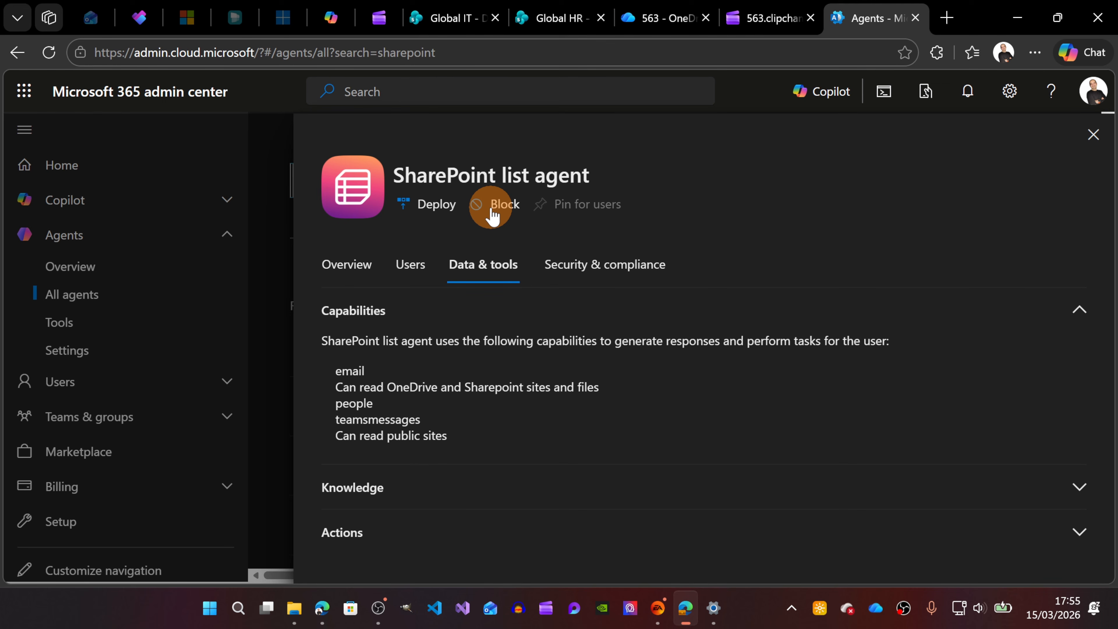
pyautogui.click(348, 270)
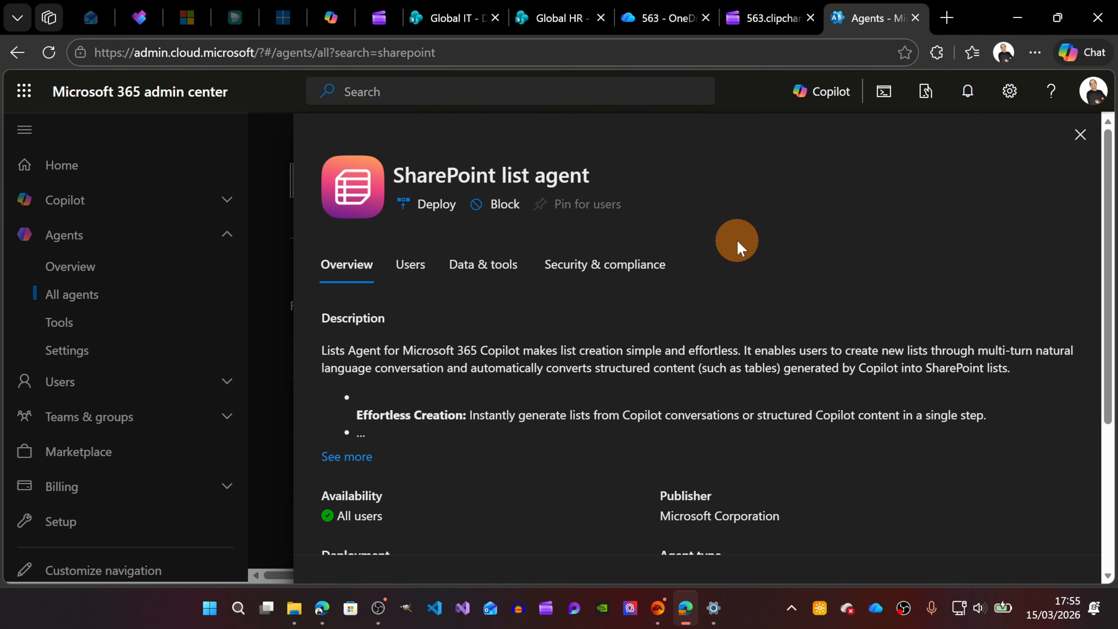